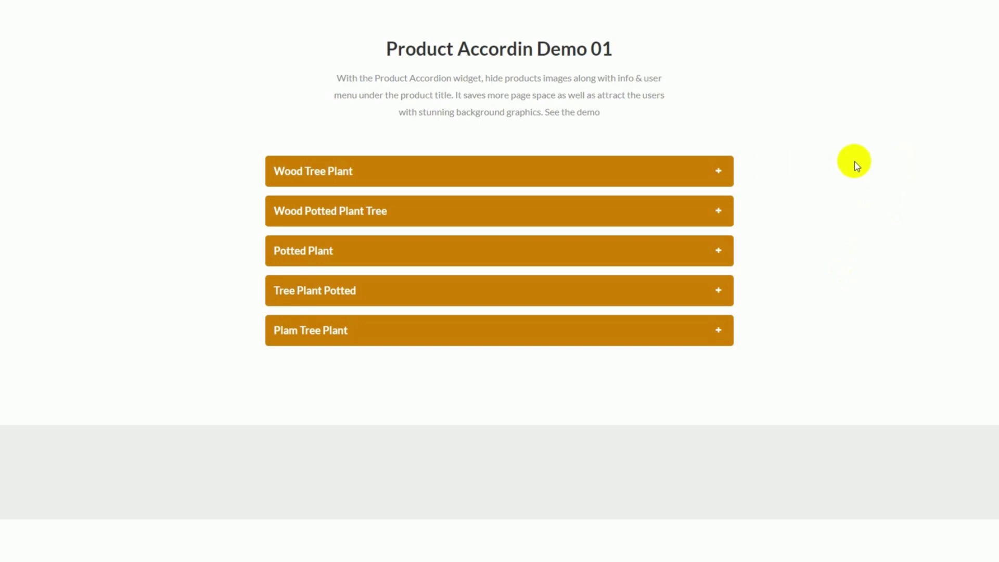
Expand the Demo 01 accordion items in turn, ending on Wood Tree Plant.
click(718, 181)
click(714, 213)
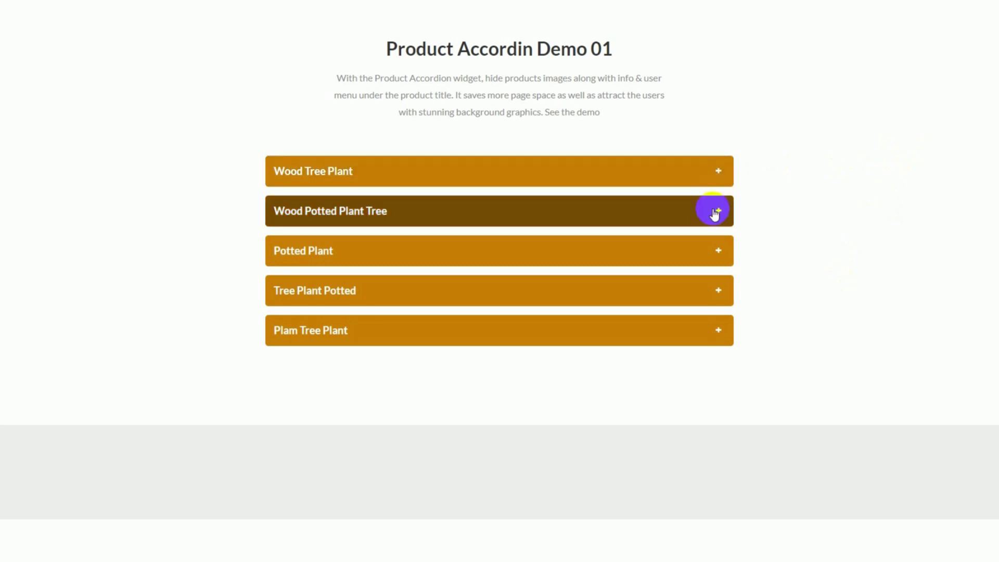
click(709, 255)
click(712, 290)
click(704, 345)
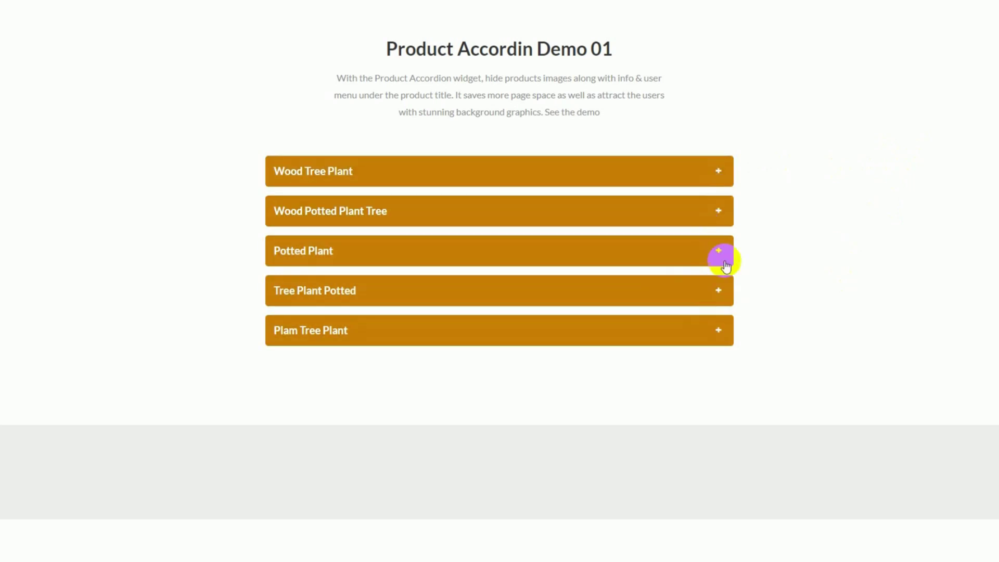
click(720, 173)
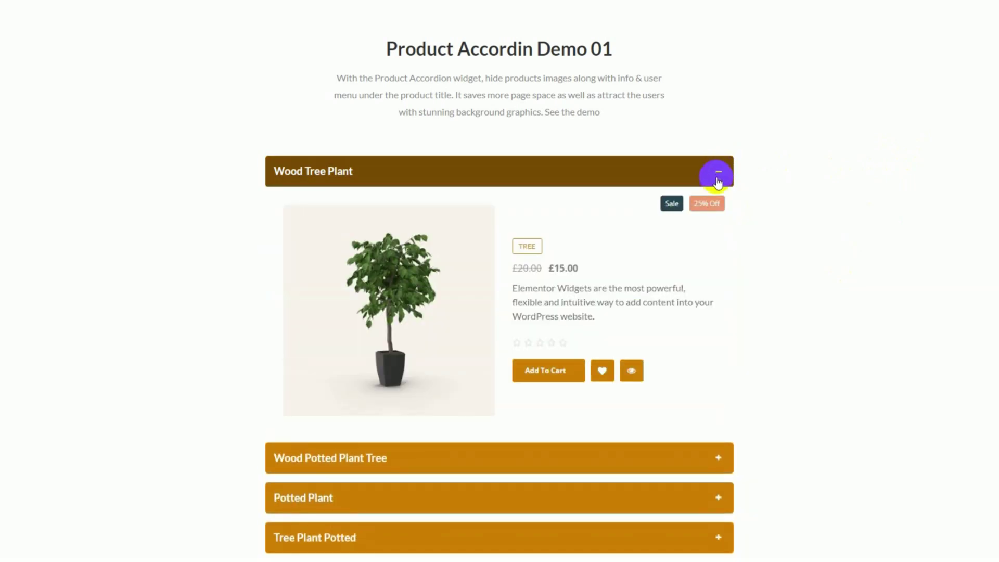
scroll(849, 281, down, 1)
scroll(849, 281, down, 2)
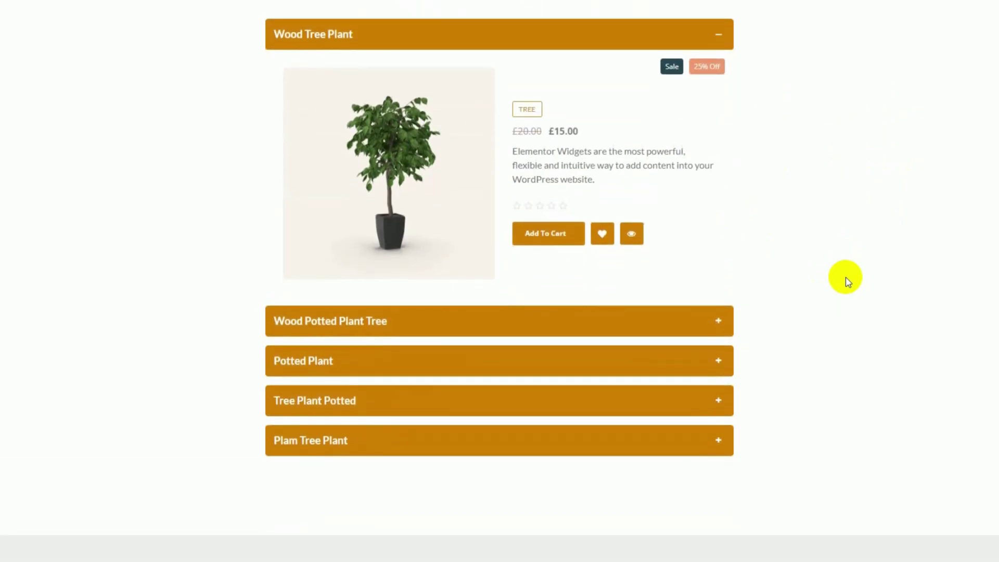
Expand Wood Potted Plant Tree, then Potted Plant, and move on toward Demo 02.
click(374, 150)
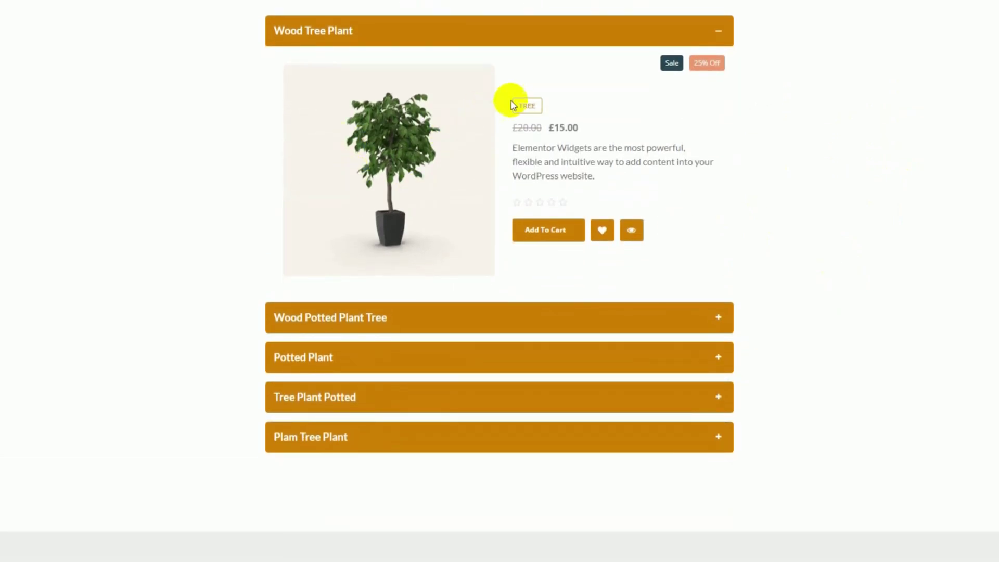
click(556, 238)
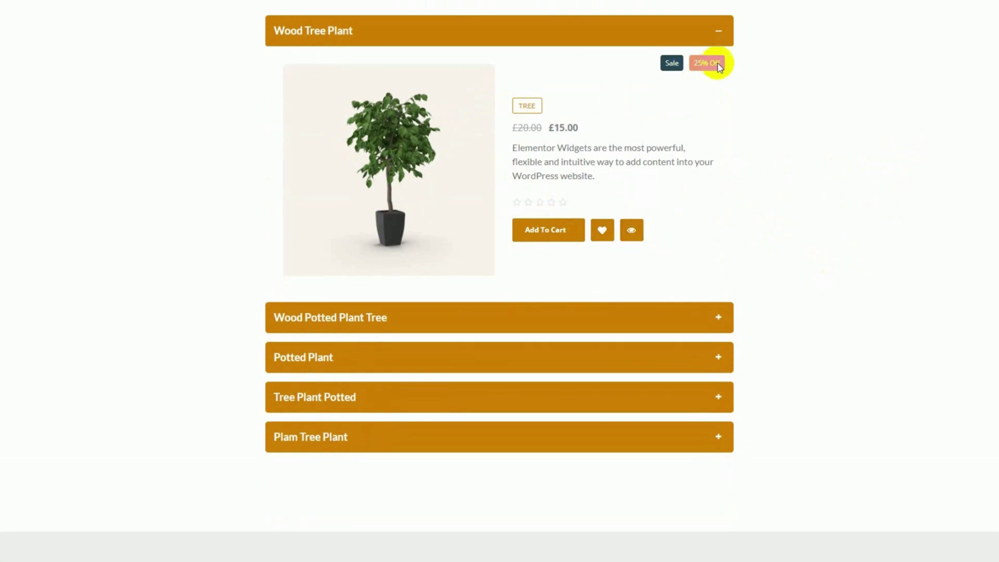
click(680, 318)
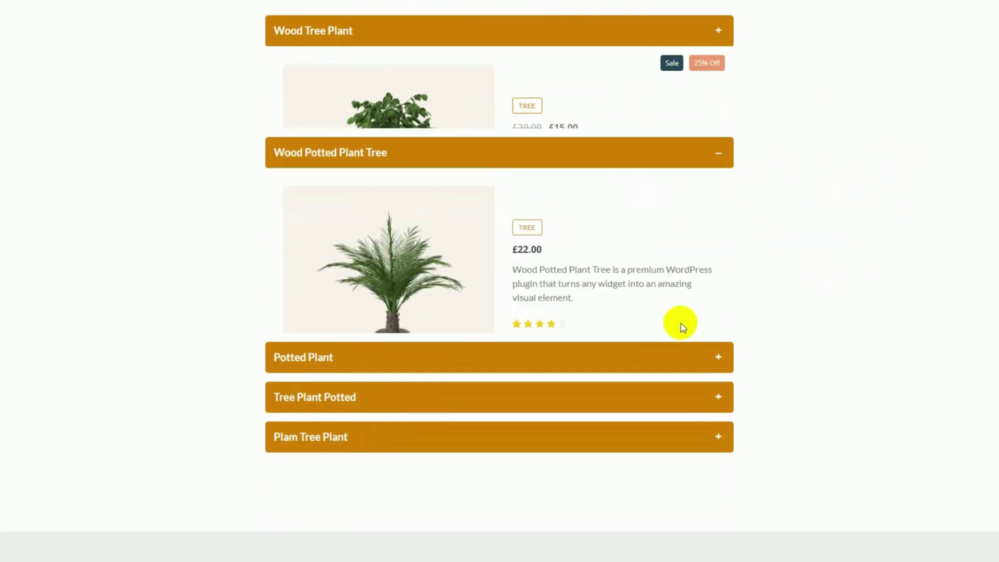
click(703, 354)
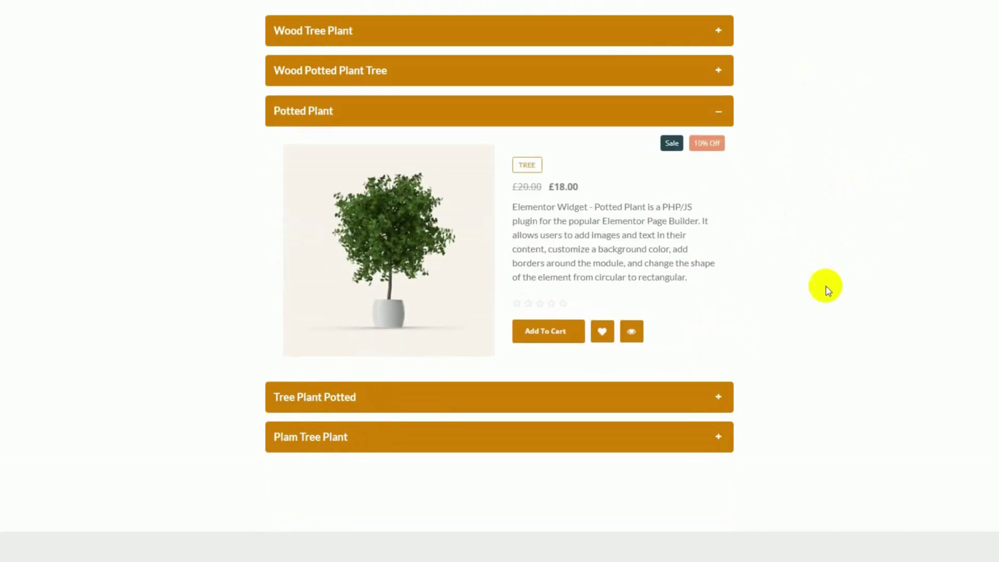
scroll(868, 241, down, 9)
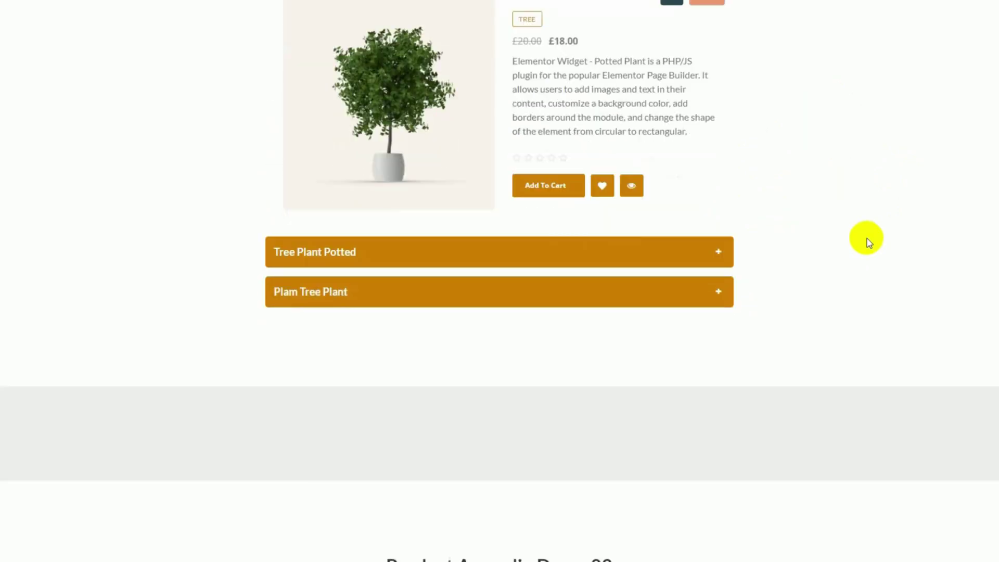
In the purple Demo 02 accordion, expand Wood Tree Plant and Wood Potted Plant Tree, then reach Demo 03.
scroll(868, 241, down, 3)
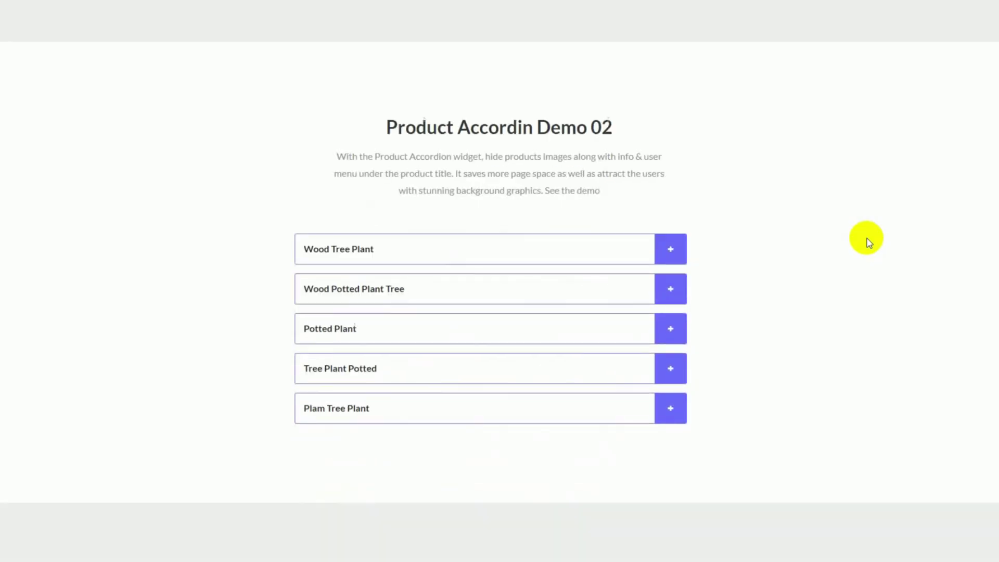
scroll(868, 241, down, 1)
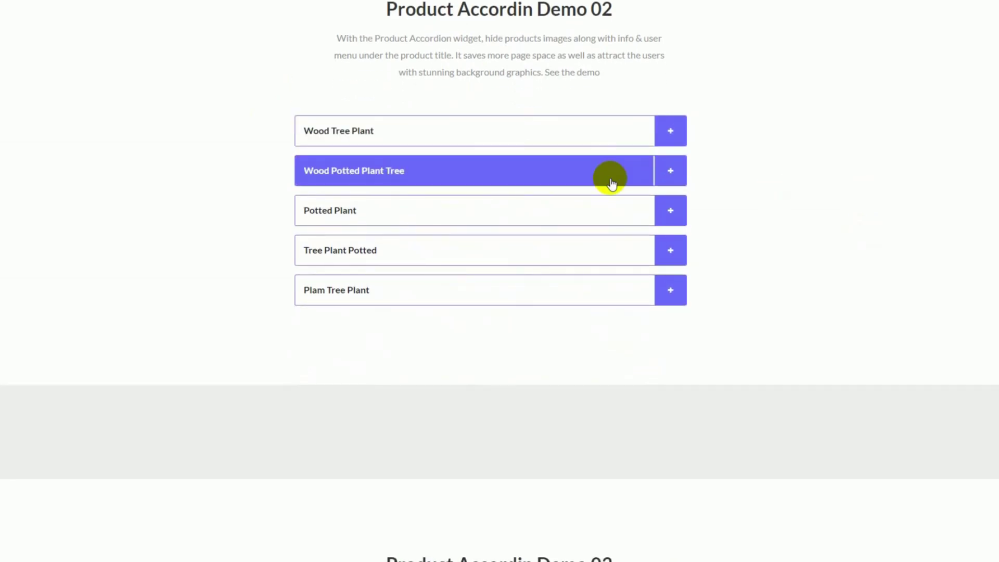
click(670, 133)
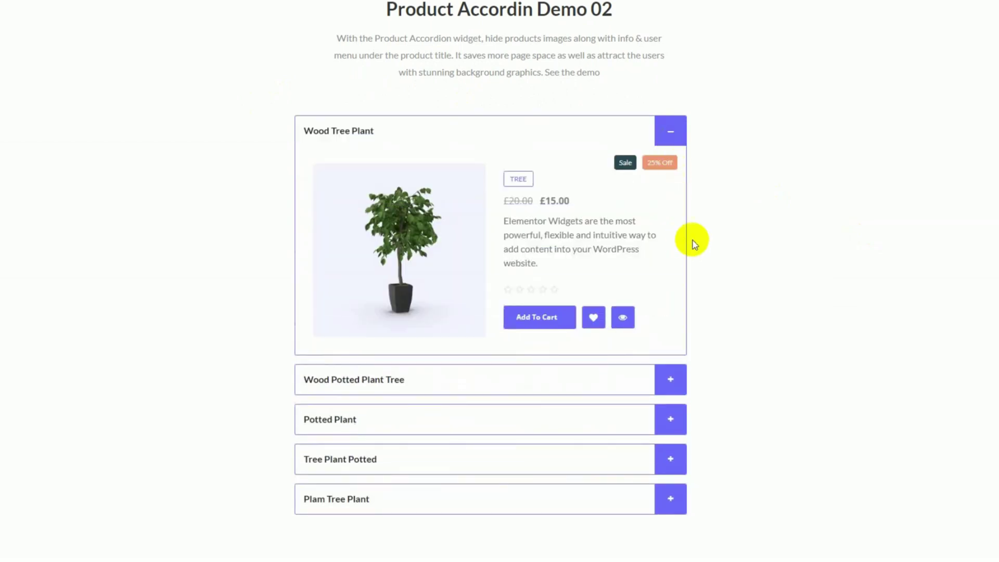
scroll(676, 285, down, 4)
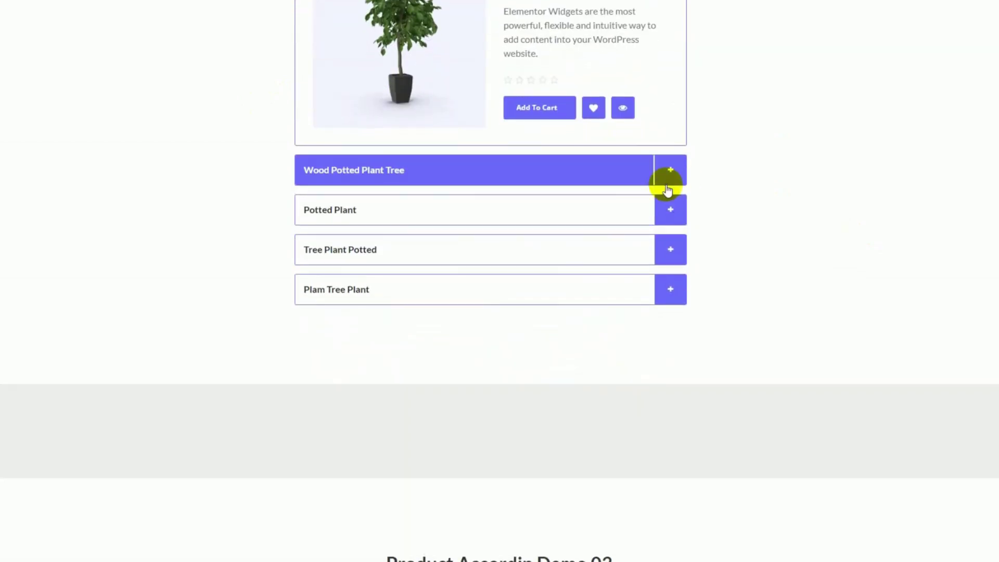
click(671, 171)
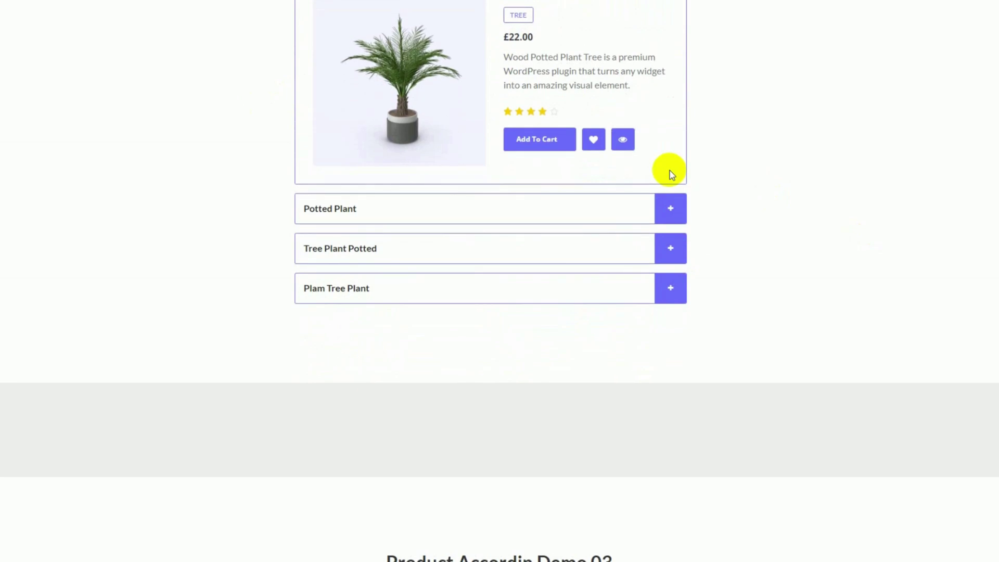
scroll(748, 213, up, 3)
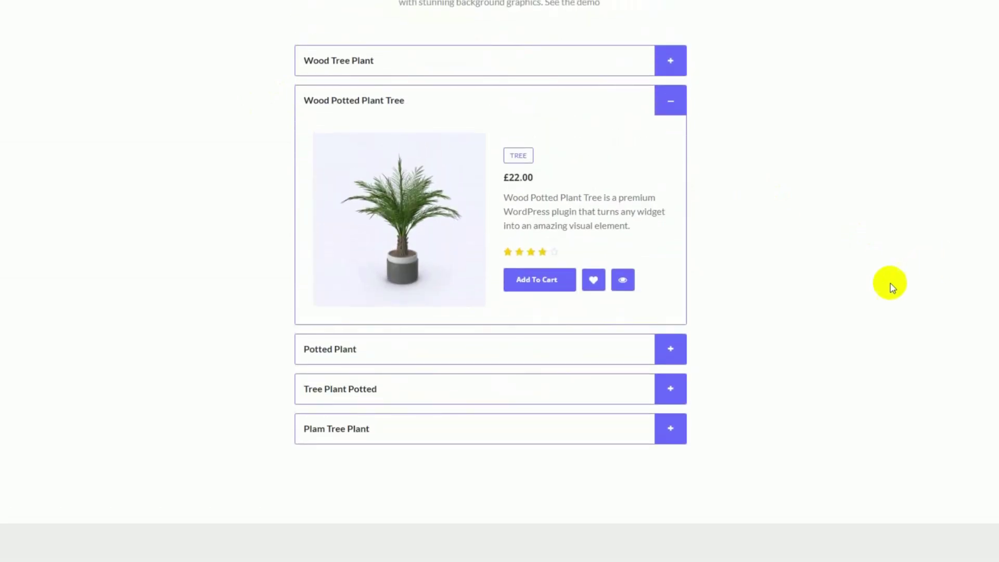
scroll(872, 292, down, 10)
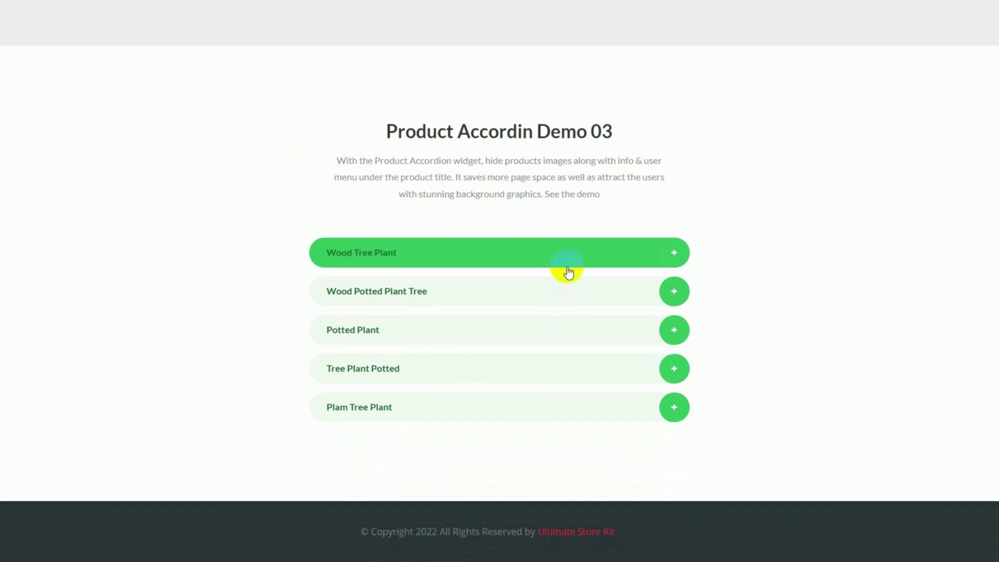
Expand Wood Tree Plant, then Wood Potted Plant Tree with its £22.00 palm plant.
click(673, 260)
scroll(671, 261, down, 2)
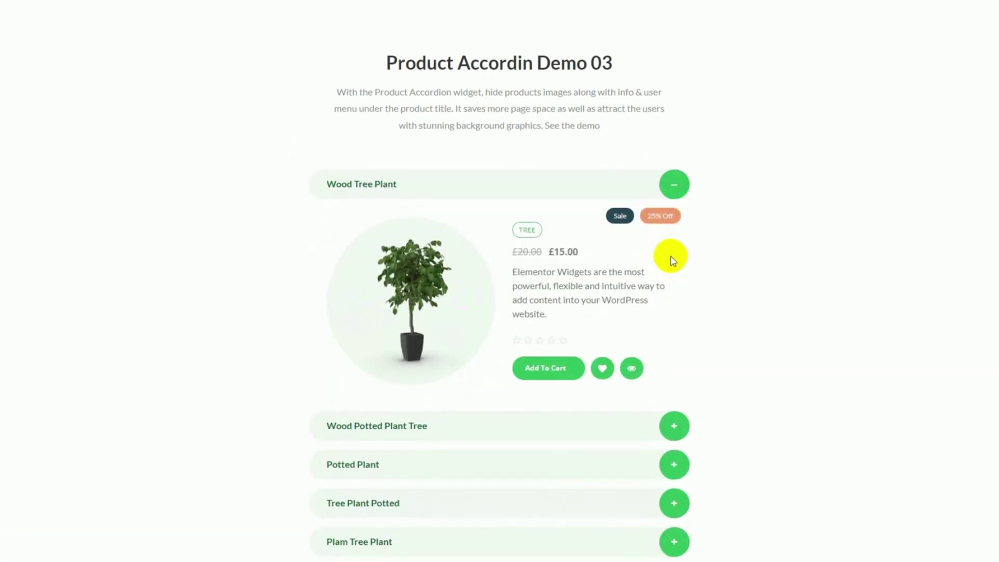
scroll(671, 260, down, 2)
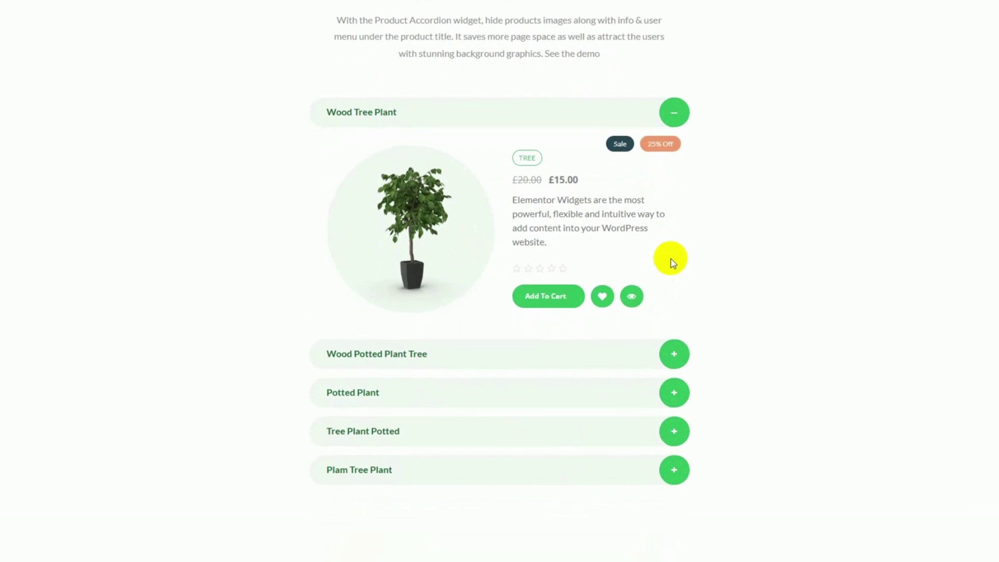
click(673, 352)
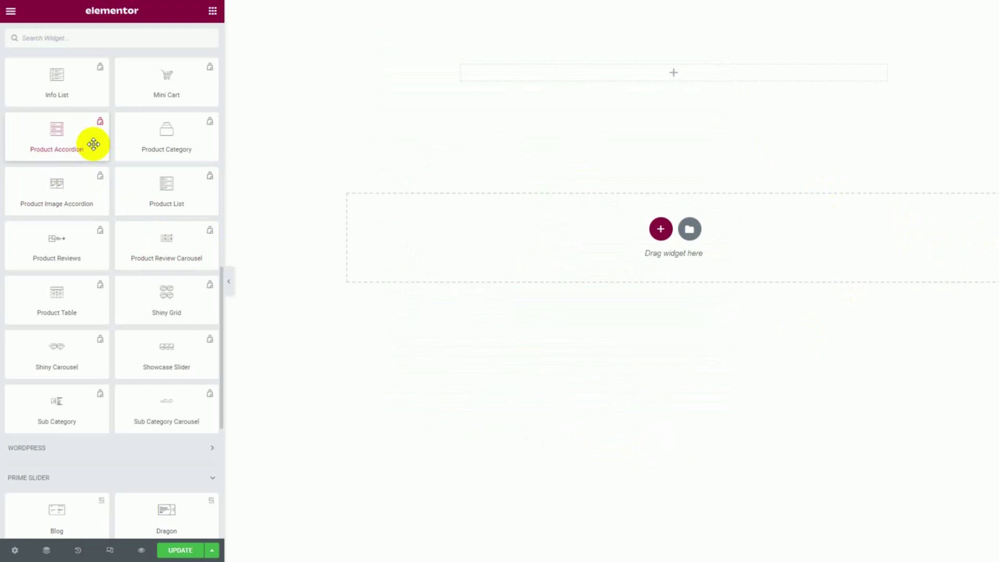
Place a Product Accordion widget in the top section and test expanding Wood Tree Plant.
drag(92, 146, 716, 82)
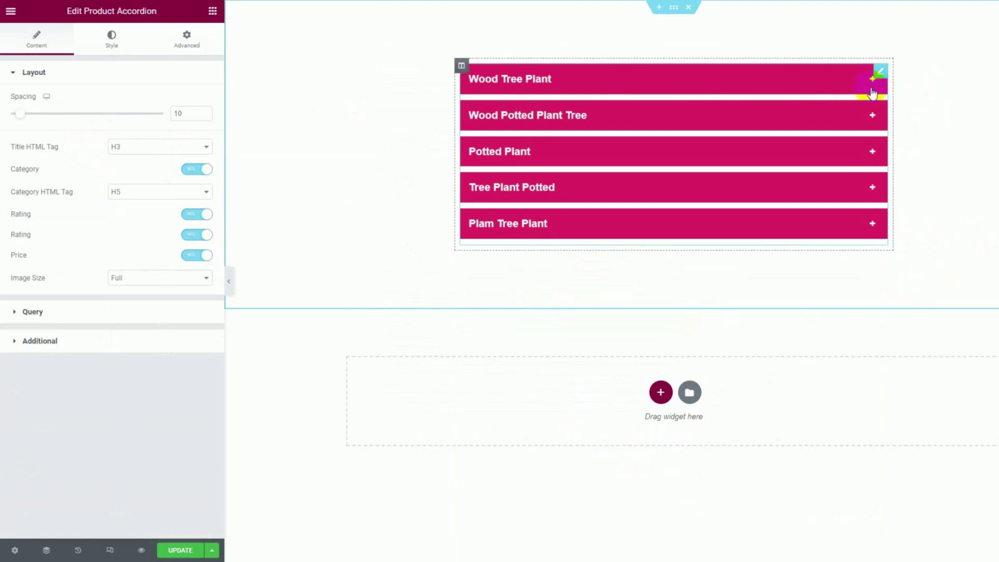
click(847, 91)
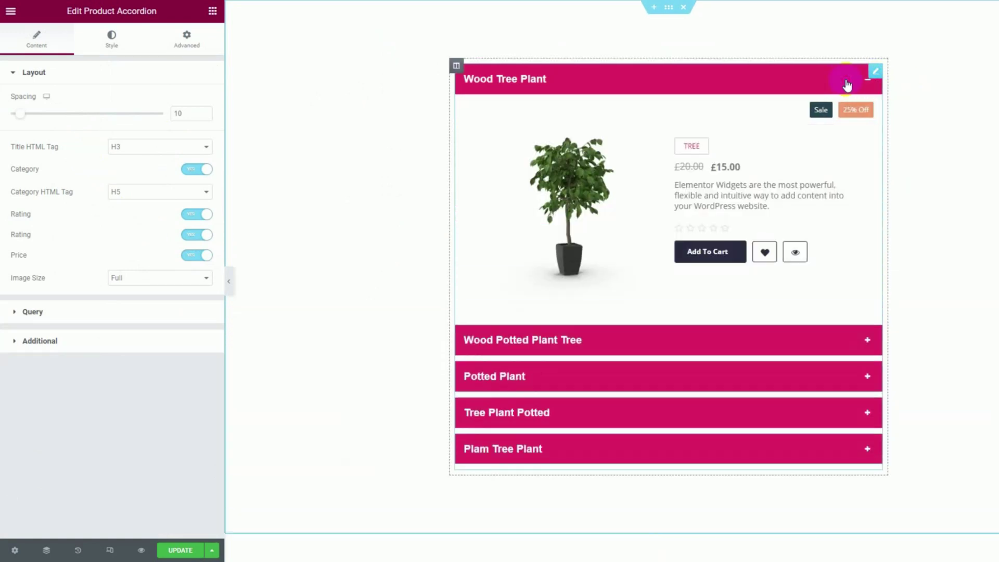
click(849, 84)
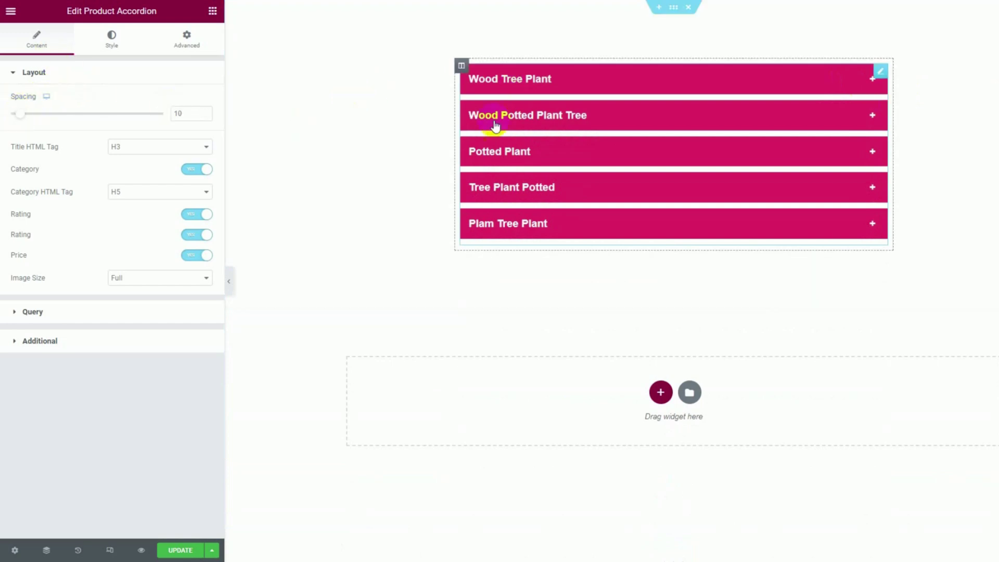
Adjust row spacing and toggle the second rating option off and back on.
mouse_move(18, 116)
mouse_down()
mouse_move(80, 112)
mouse_move(19, 113)
mouse_up()
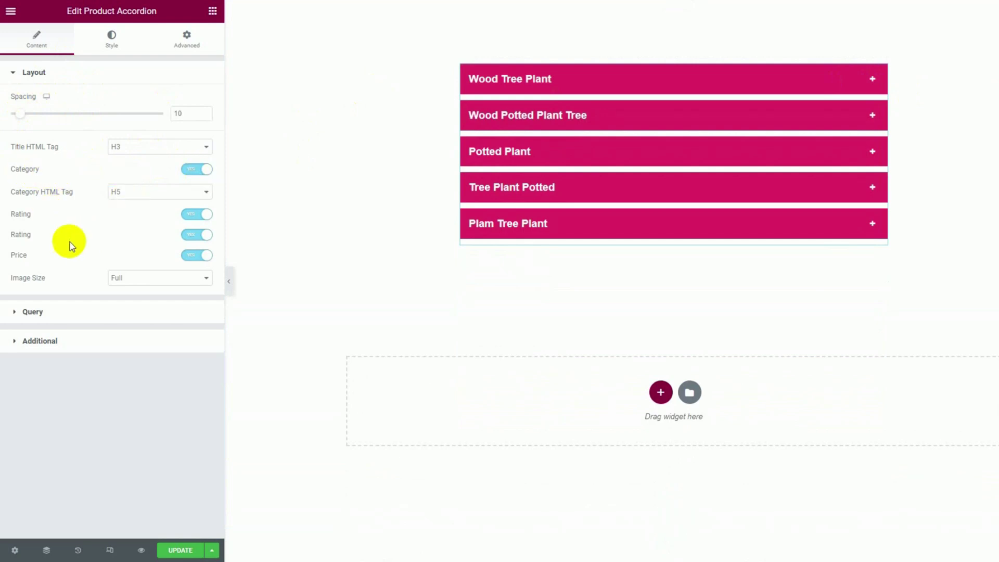
click(861, 89)
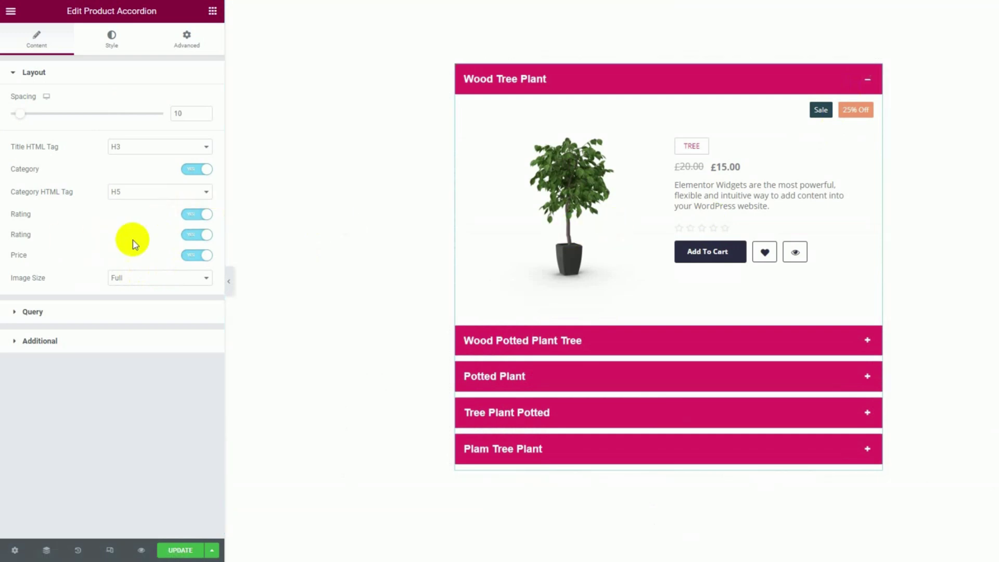
click(190, 239)
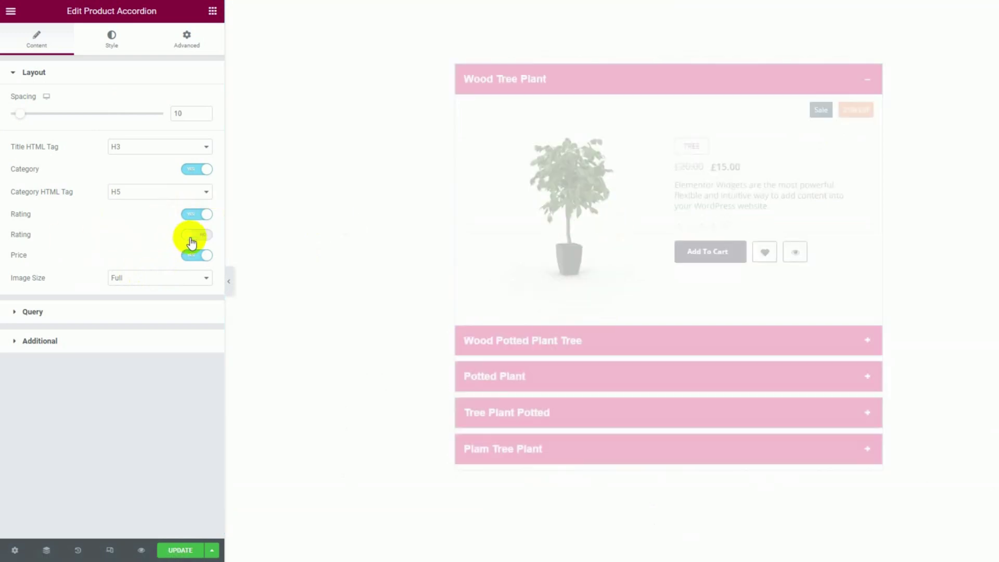
click(849, 82)
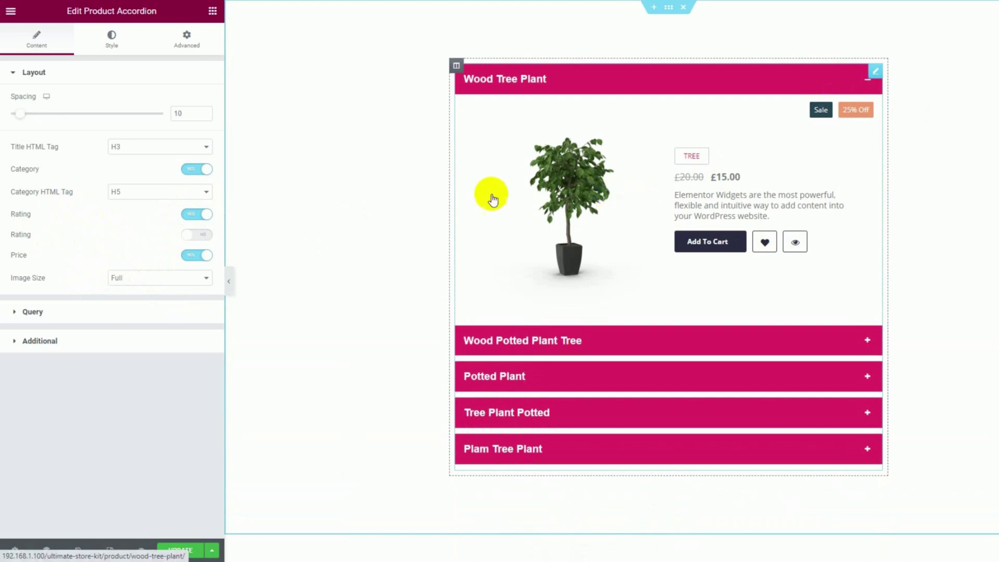
click(204, 238)
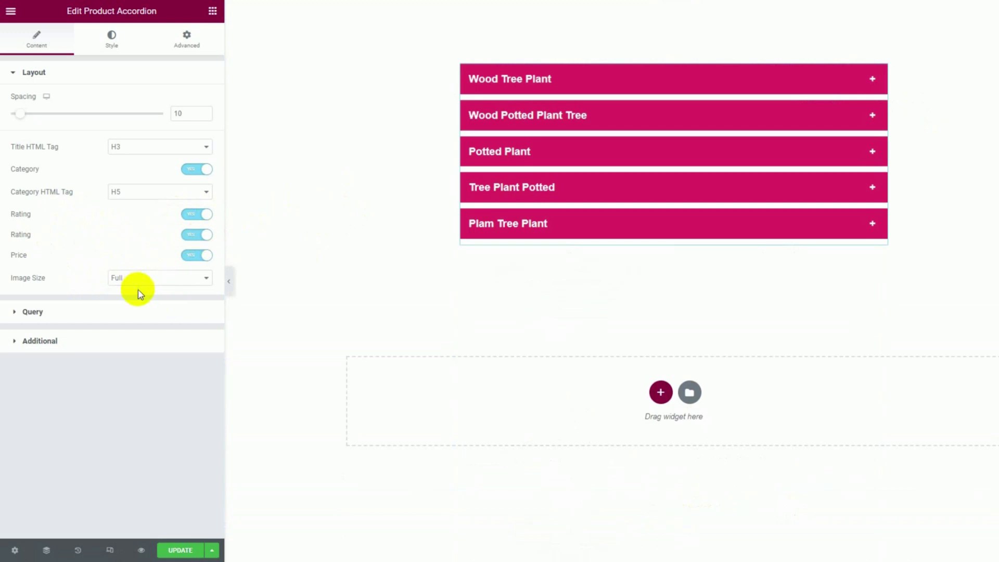
Include products by Terms, limited to the Chair product category.
click(129, 315)
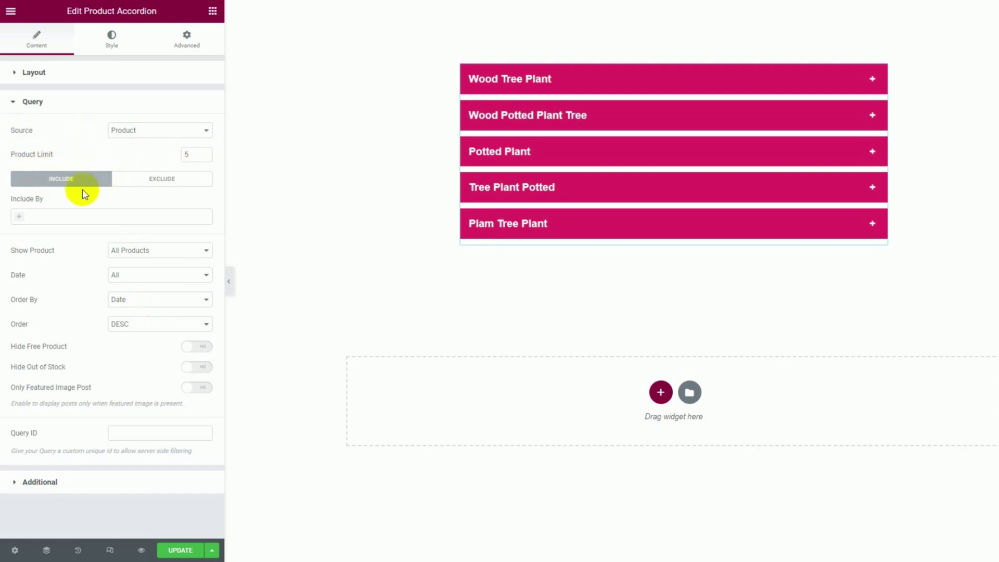
click(19, 219)
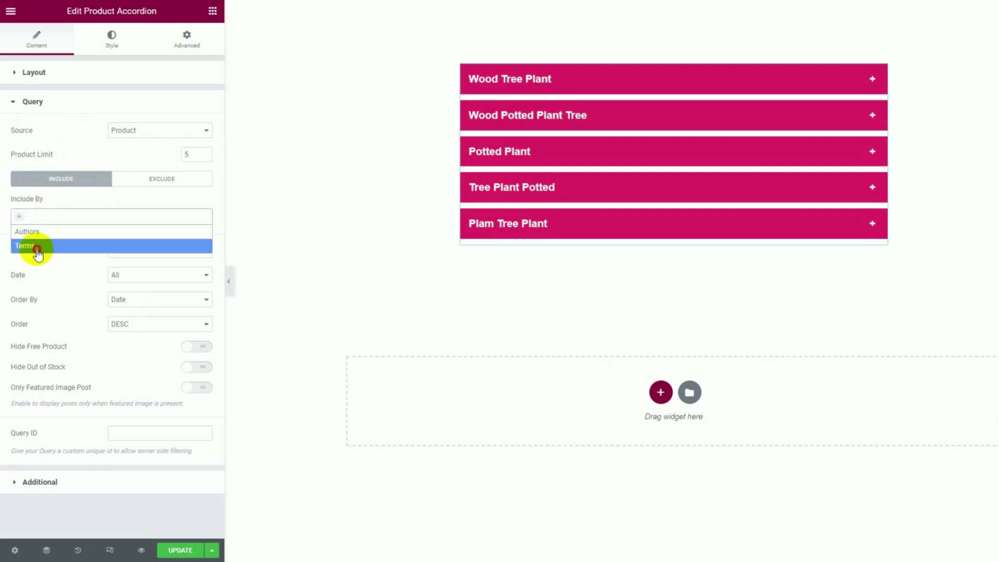
click(38, 246)
click(56, 254)
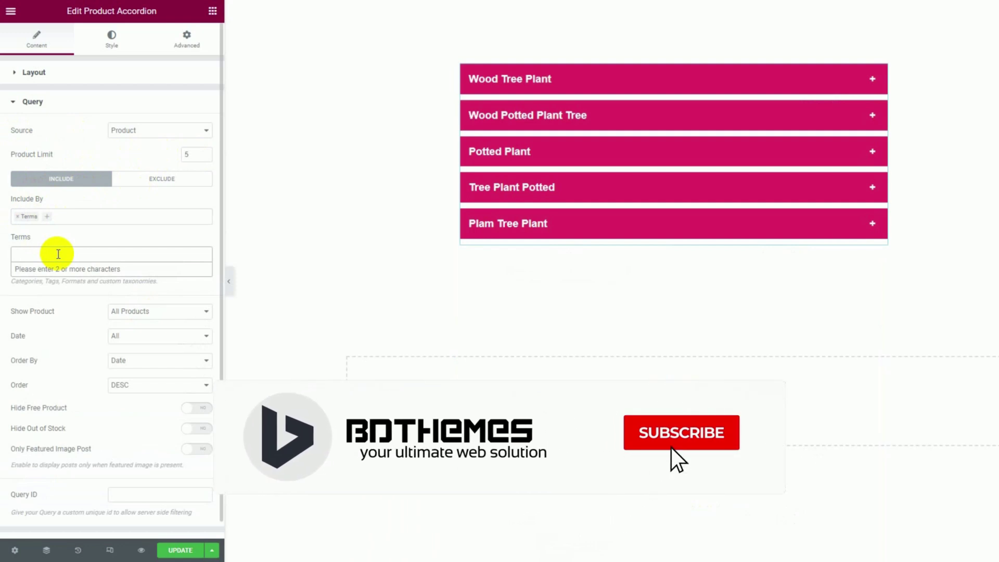
text(chair)
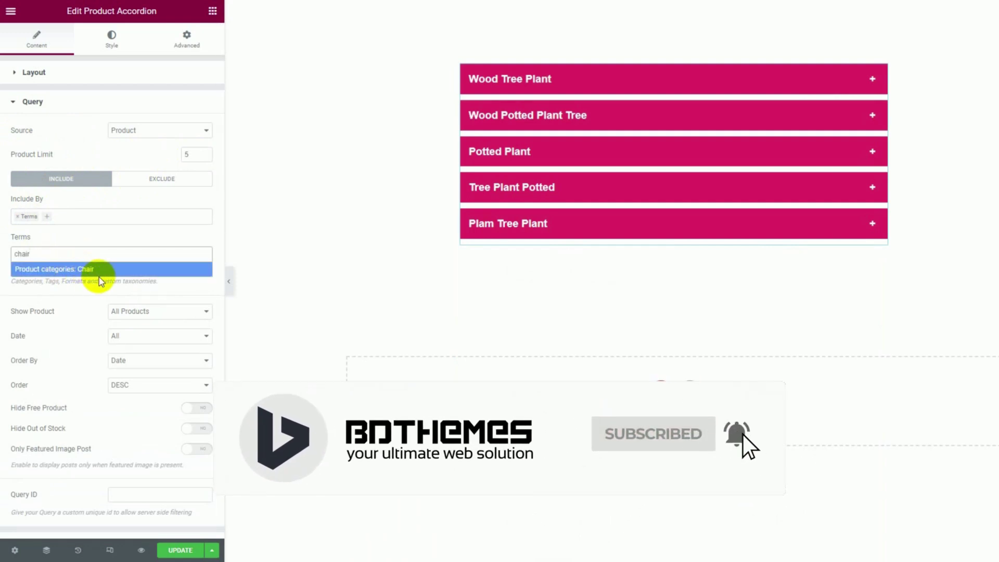
click(100, 270)
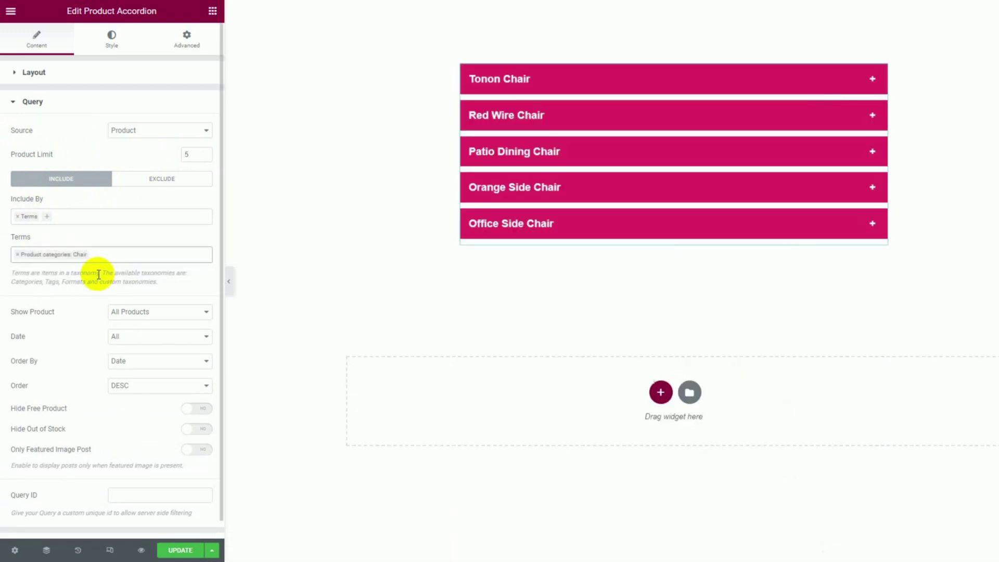
Preview the Tonon Chair and Red Wire Chair items.
click(871, 77)
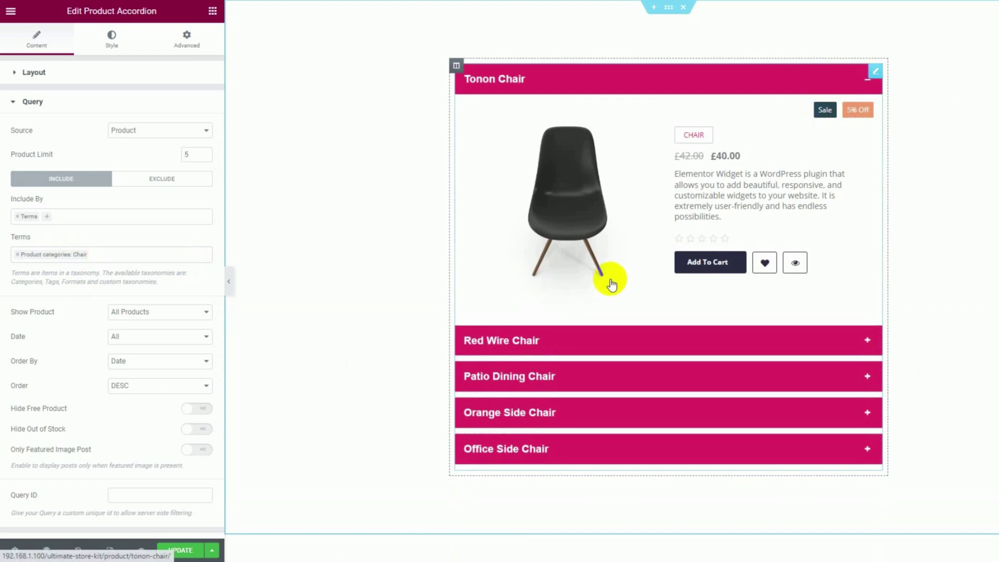
click(620, 346)
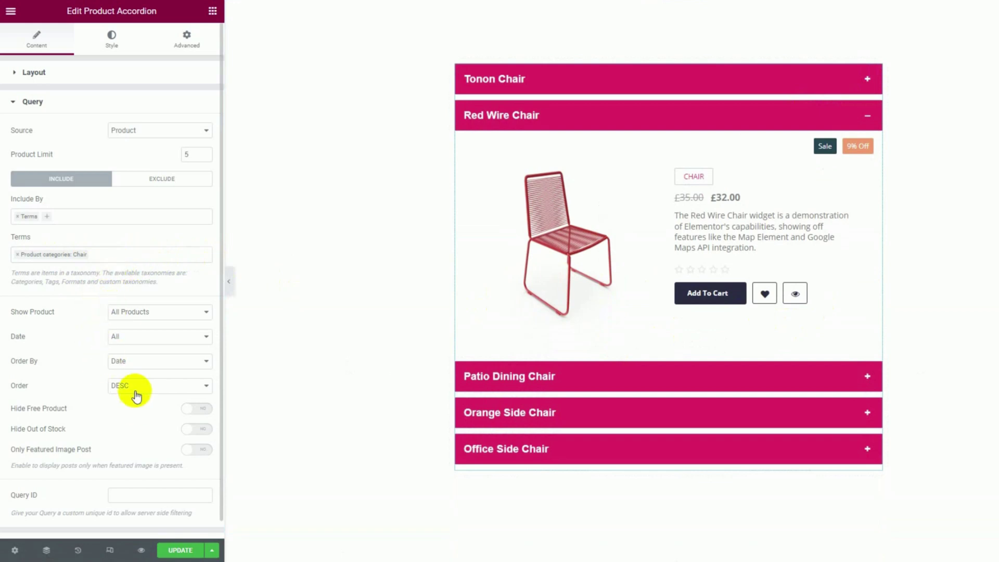
scroll(138, 429, down, 1)
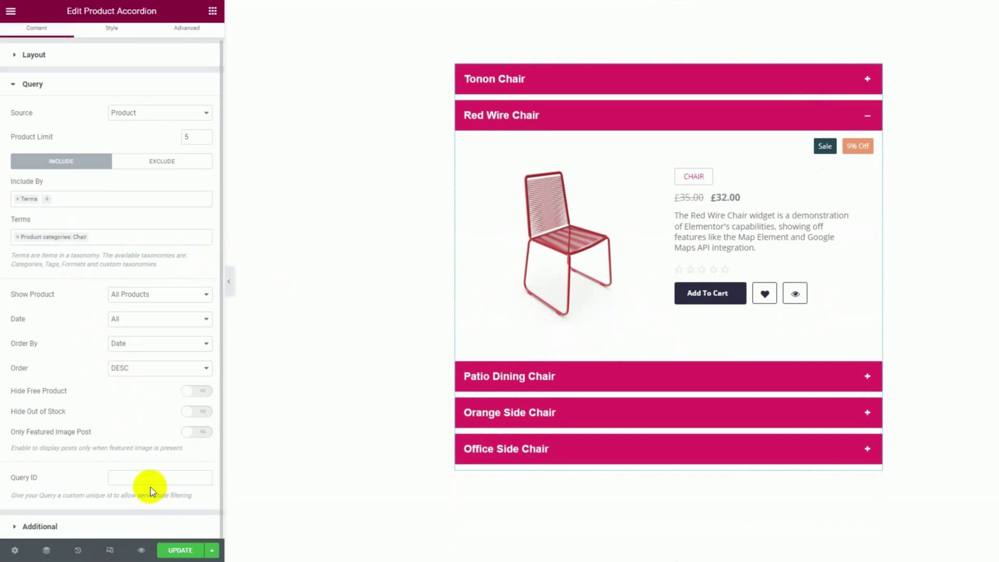
Change Newness Days to 392 and confirm Tonon Chair shows the New badge.
click(85, 528)
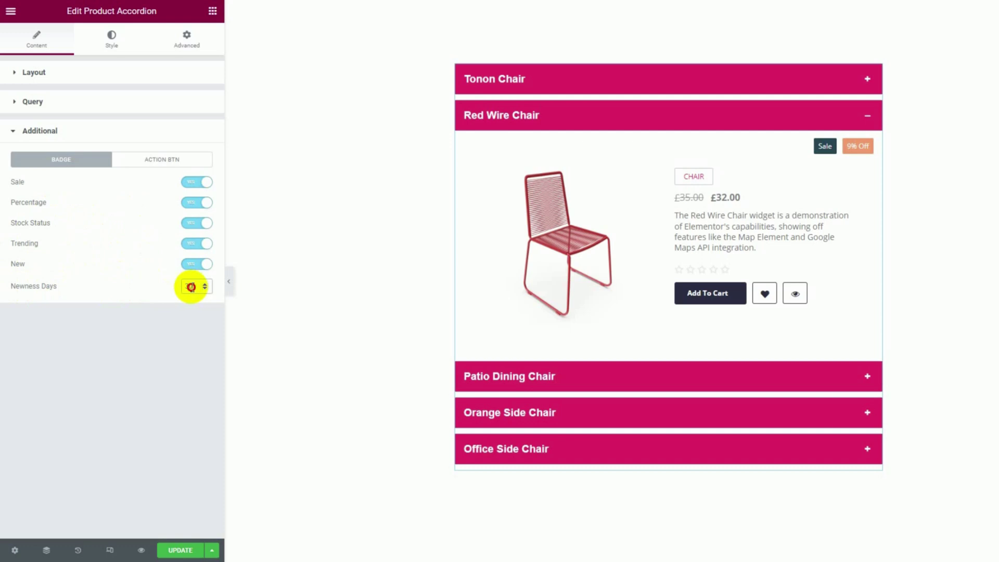
double_click(191, 287)
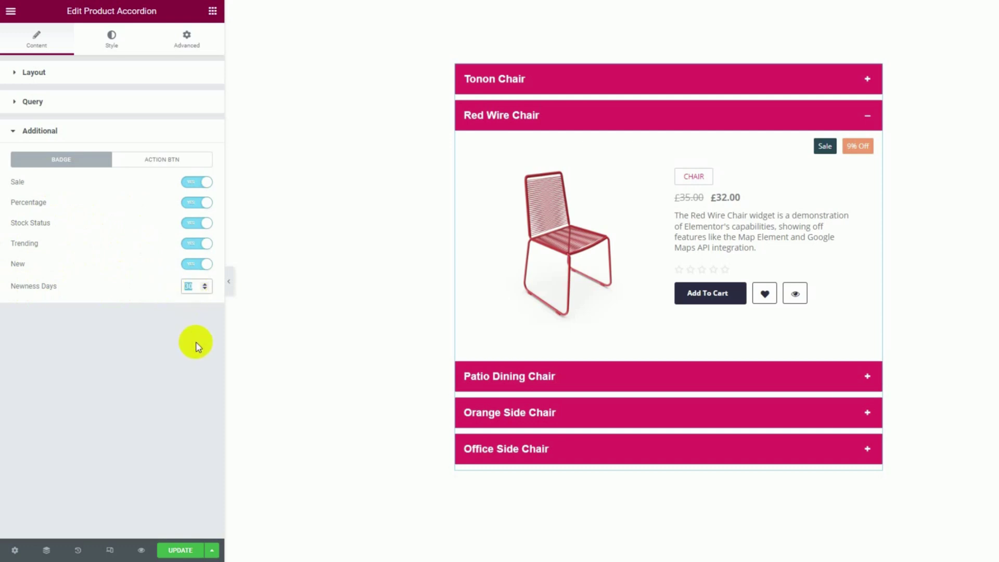
text(39)
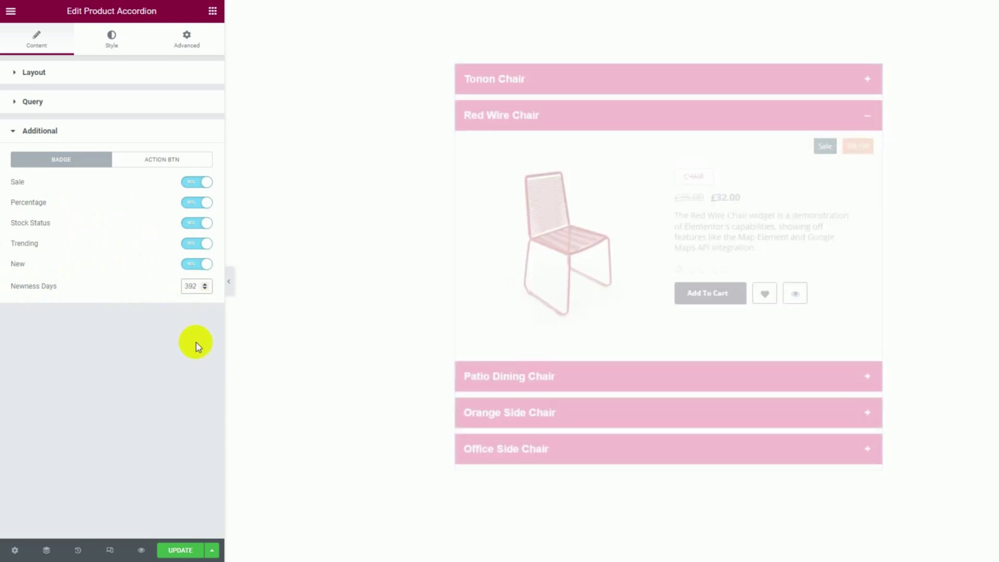
text(2)
click(718, 89)
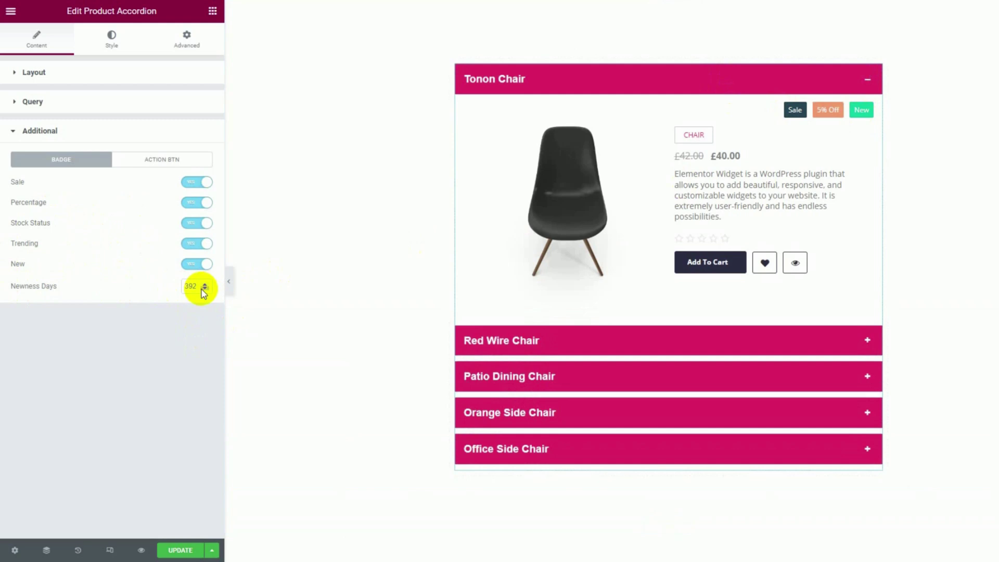
click(176, 164)
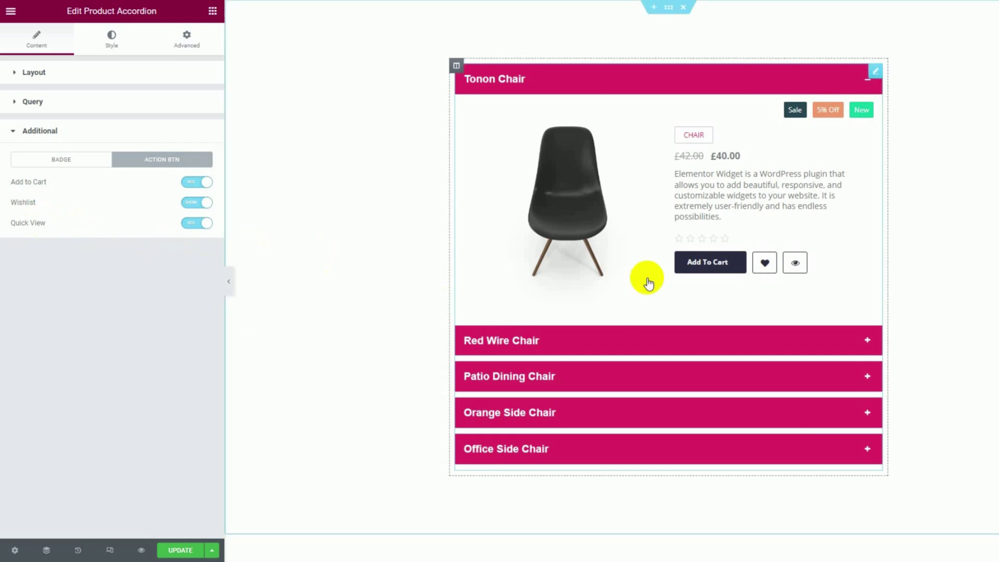
Style titles with dark green text on a pale, semi-transparent green Classic background.
click(110, 52)
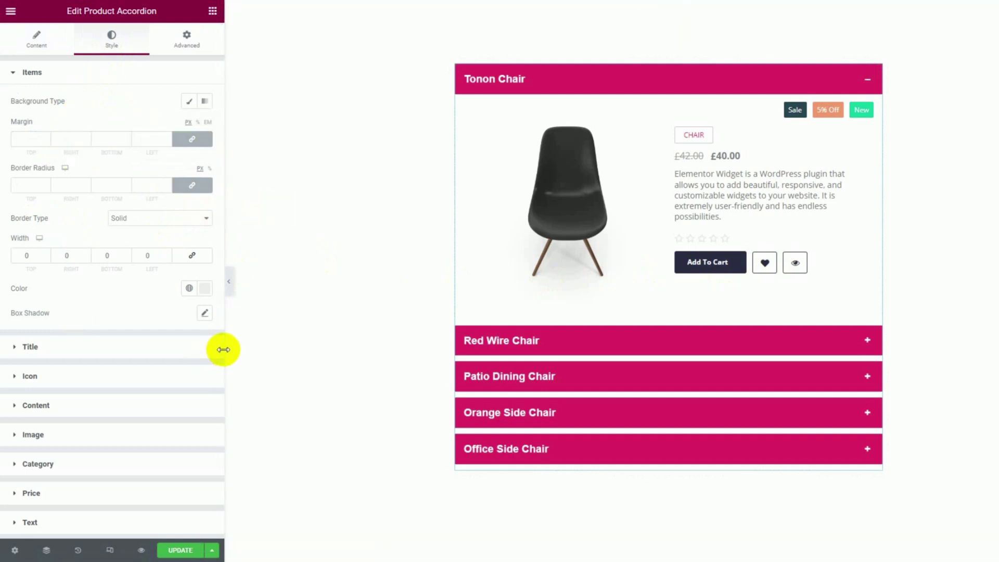
click(92, 352)
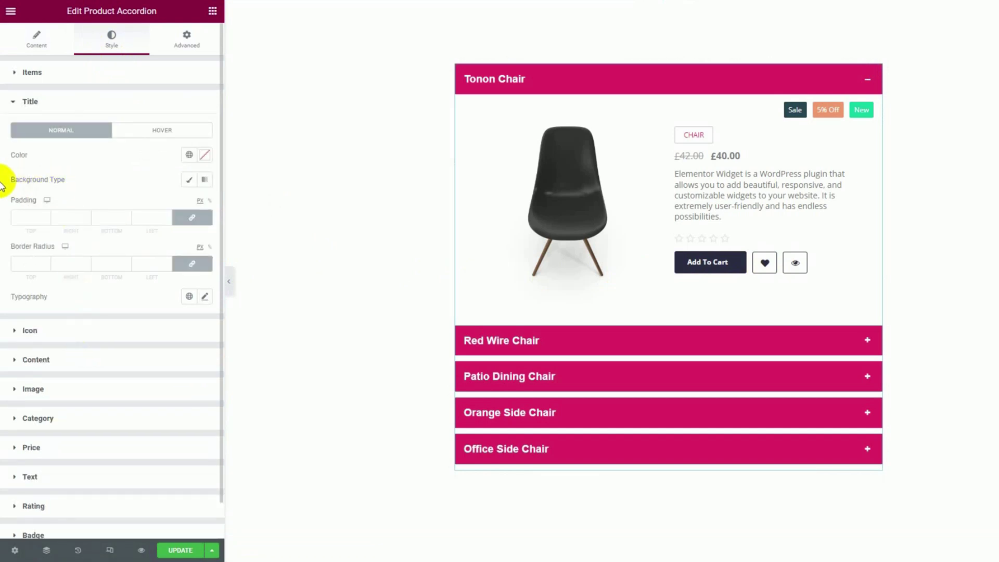
click(207, 156)
click(113, 304)
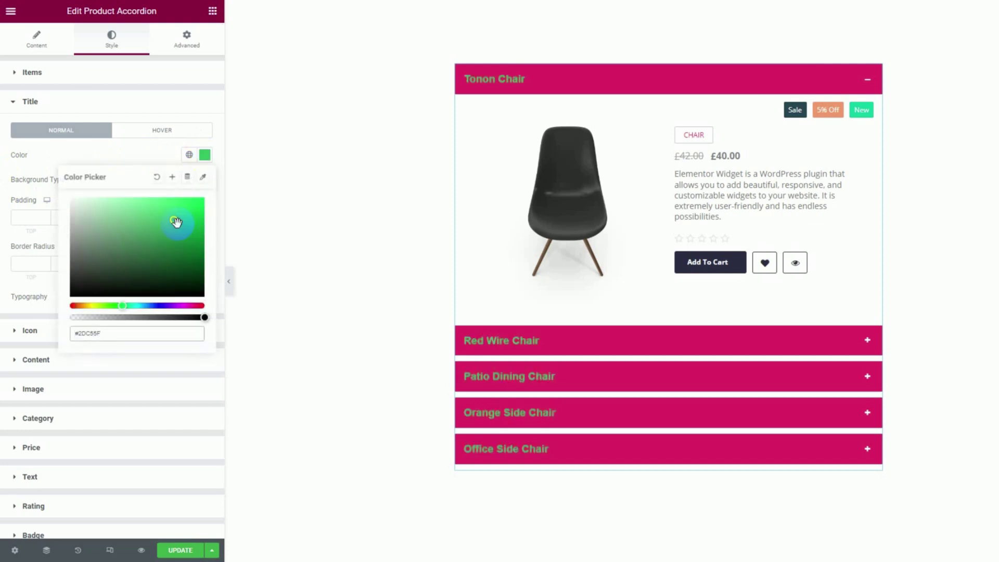
click(172, 259)
click(142, 155)
click(189, 179)
click(204, 205)
click(174, 268)
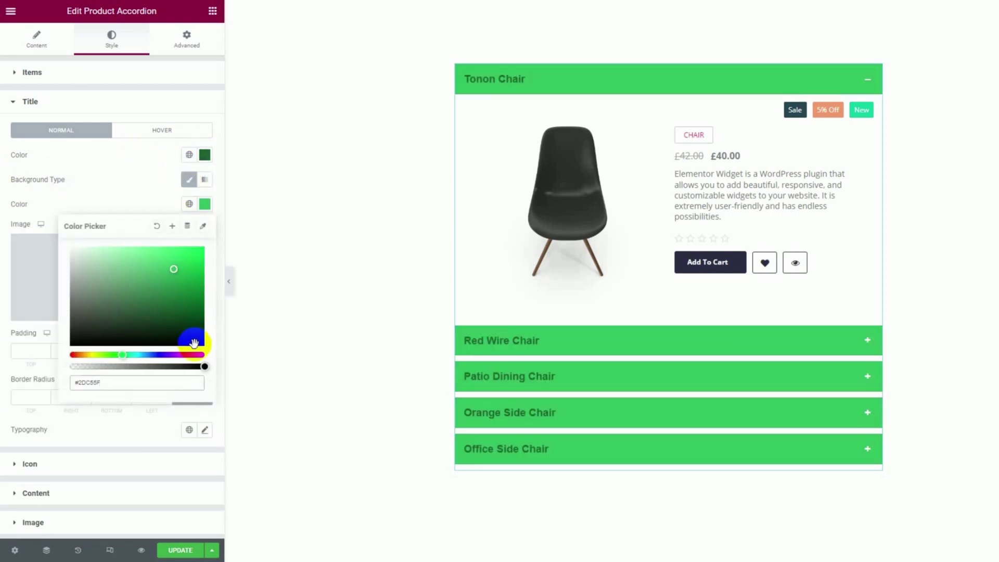
drag(200, 367, 77, 366)
click(120, 174)
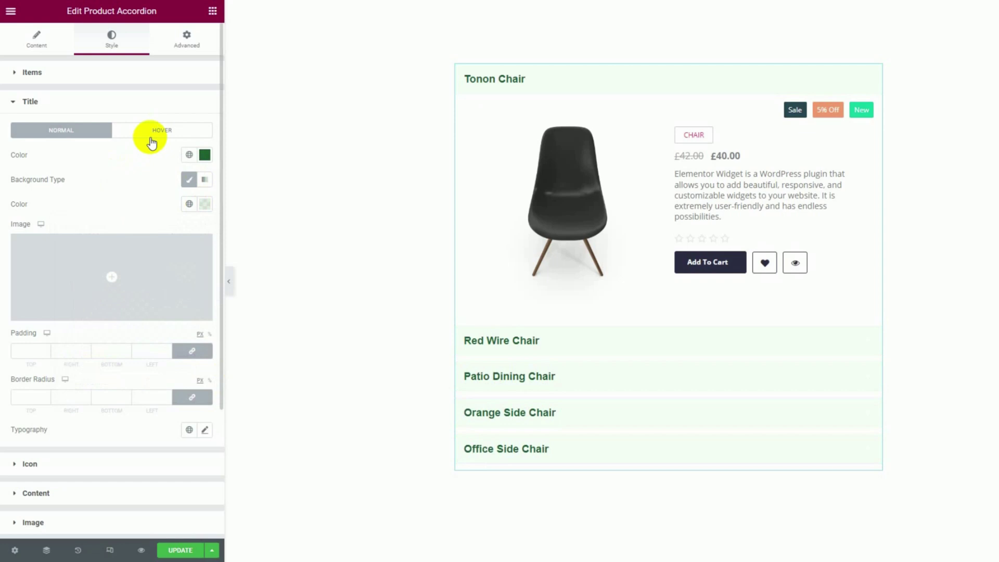
Make hovered titles white text on a solid green Classic background.
click(153, 136)
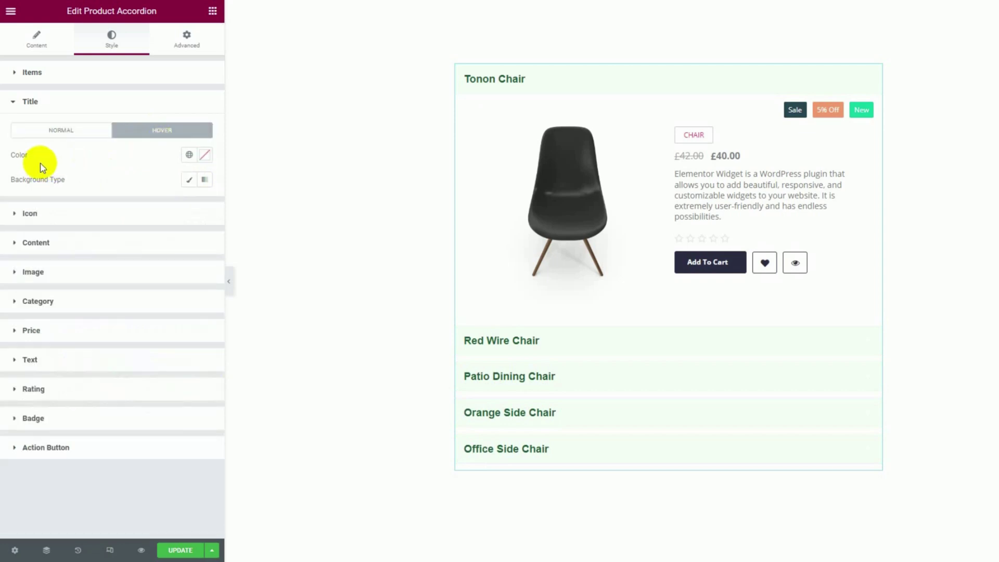
click(189, 180)
click(204, 204)
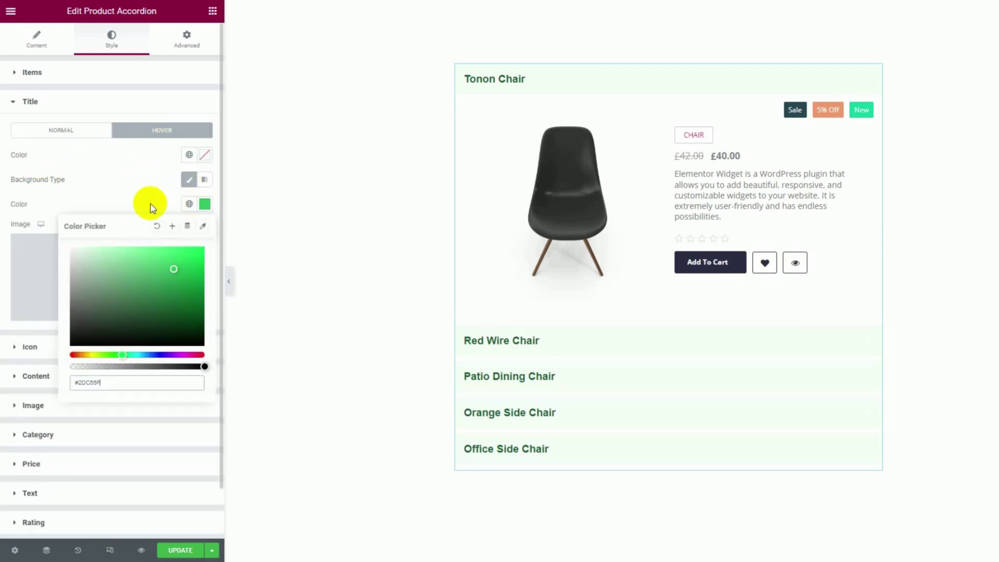
click(151, 208)
click(204, 154)
click(57, 158)
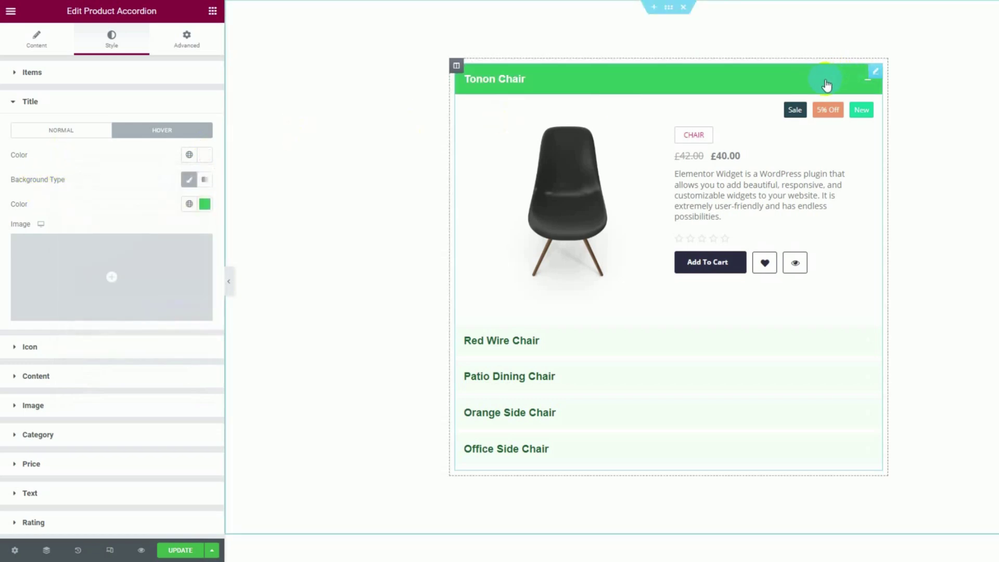
Unlink the title padding and set the left padding to 15 px.
click(58, 131)
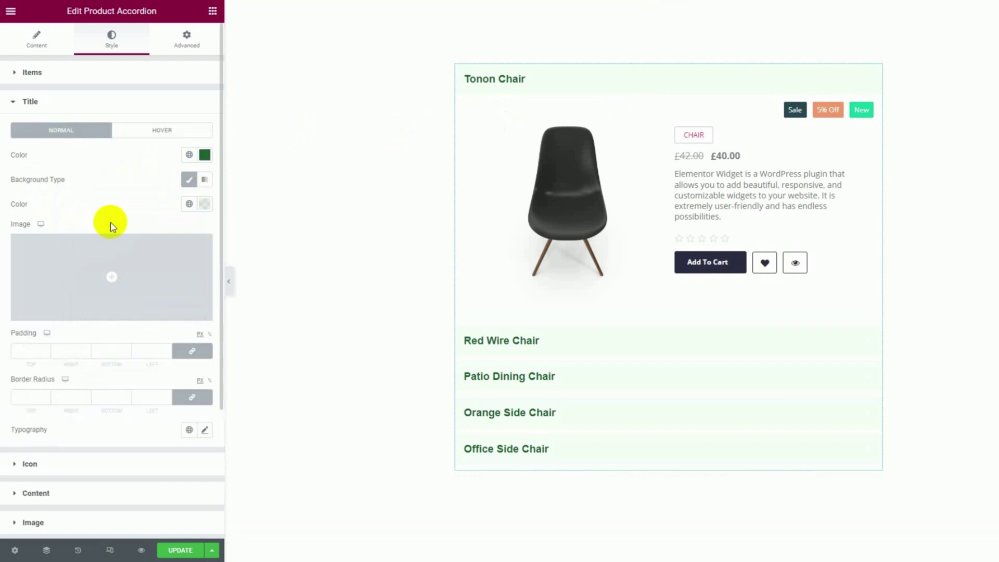
scroll(116, 325, down, 1)
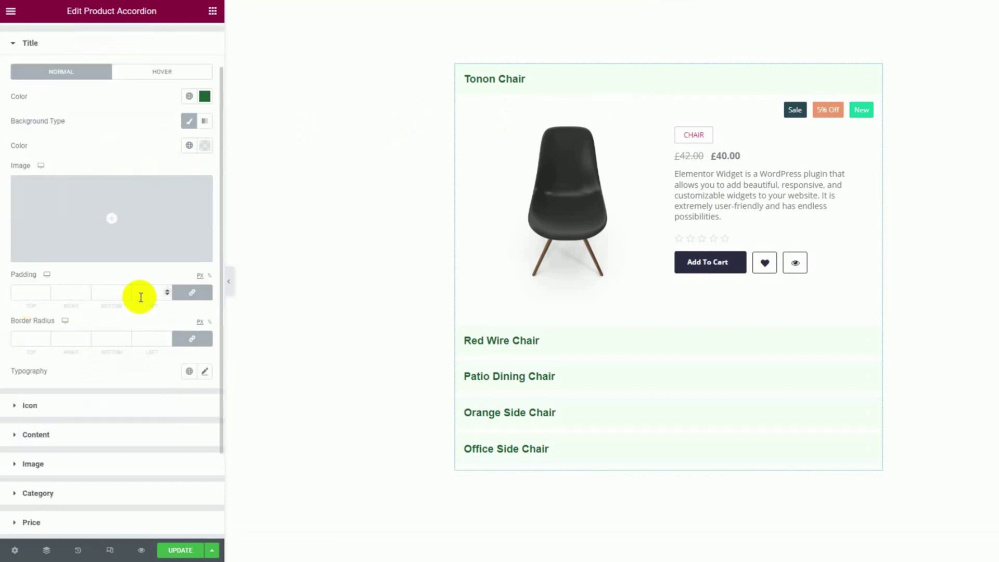
click(193, 294)
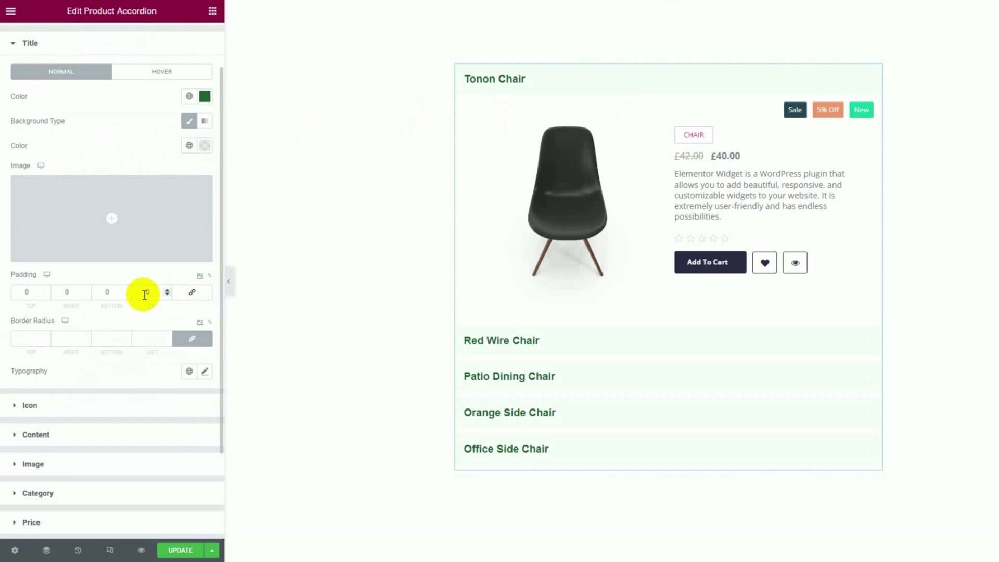
click(167, 290)
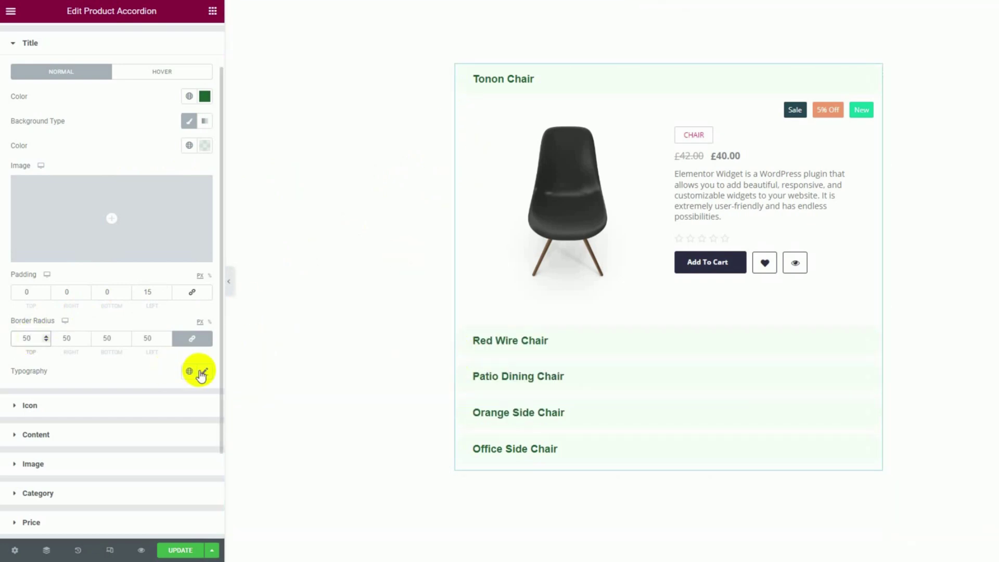
Set title typography to Montserrat, size 16, weight 600.
click(202, 373)
scroll(185, 359, down, 2)
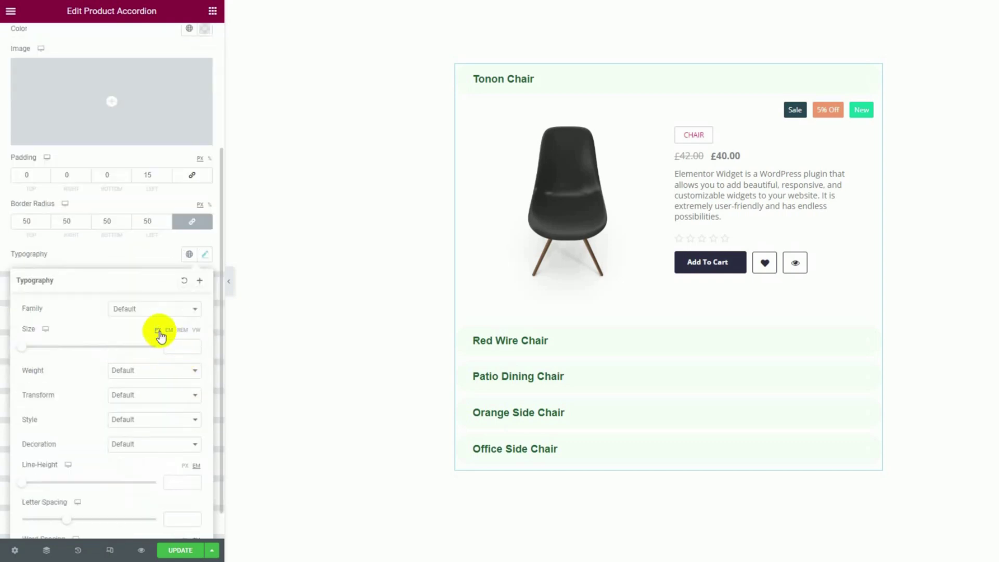
click(154, 312)
text(mont)
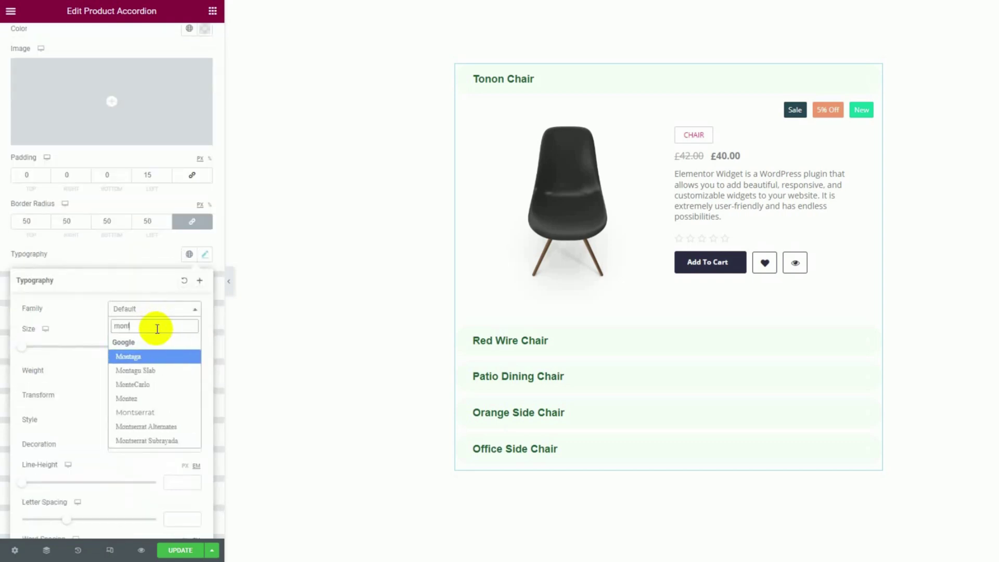
text(s)
click(149, 356)
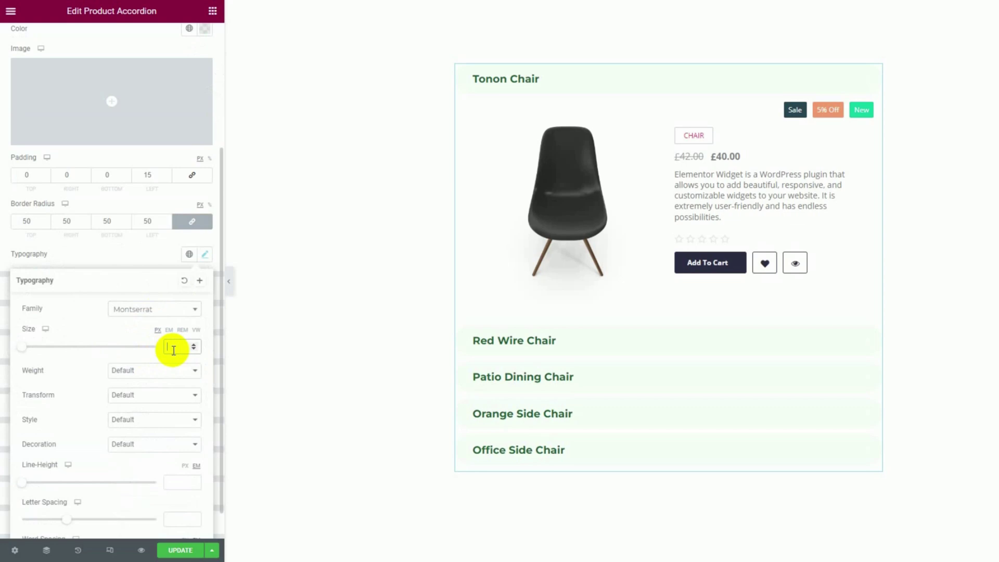
click(24, 346)
drag(25, 347, 31, 347)
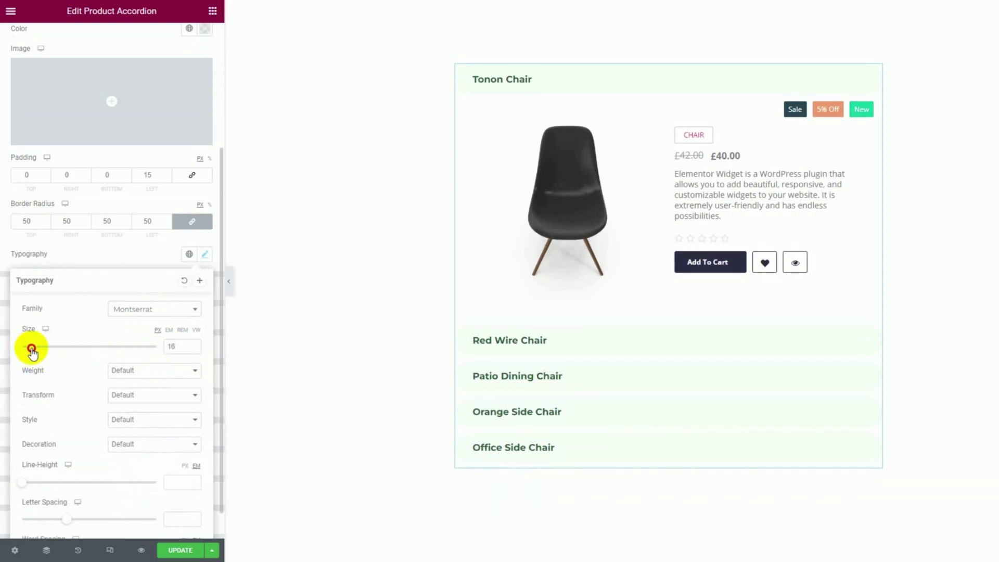
click(127, 371)
click(128, 427)
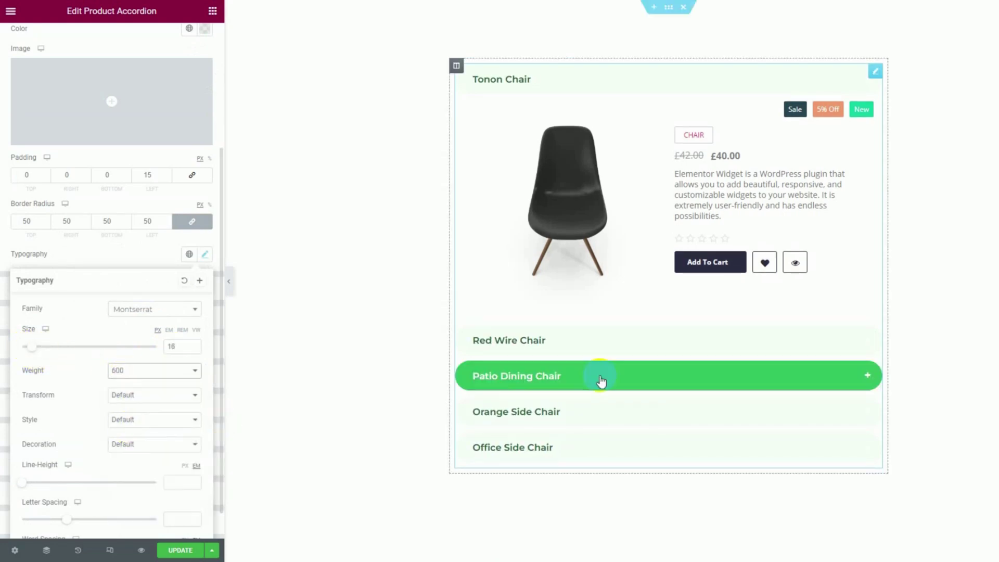
click(123, 252)
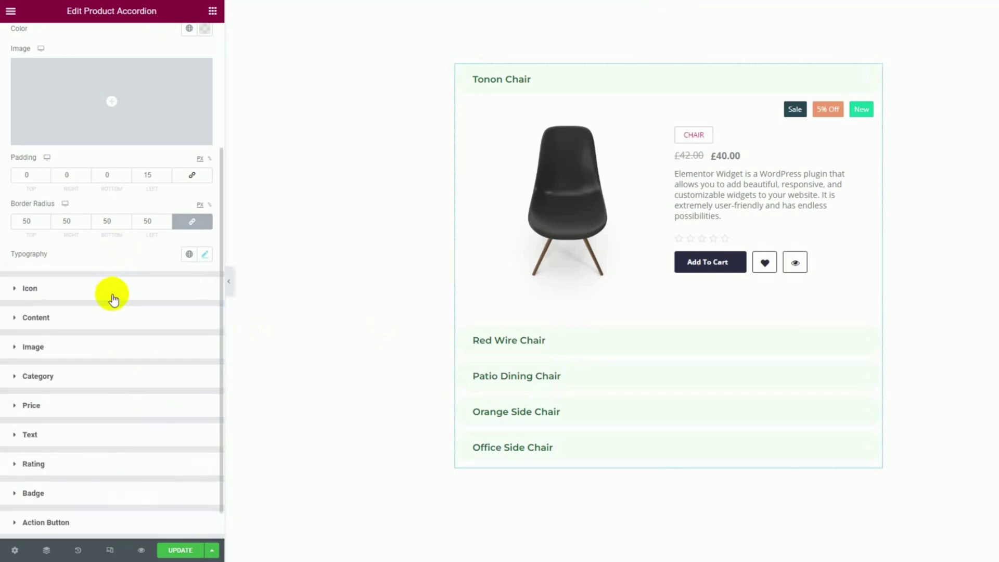
Give the toggle icons a pasted green background and keep them white.
click(113, 289)
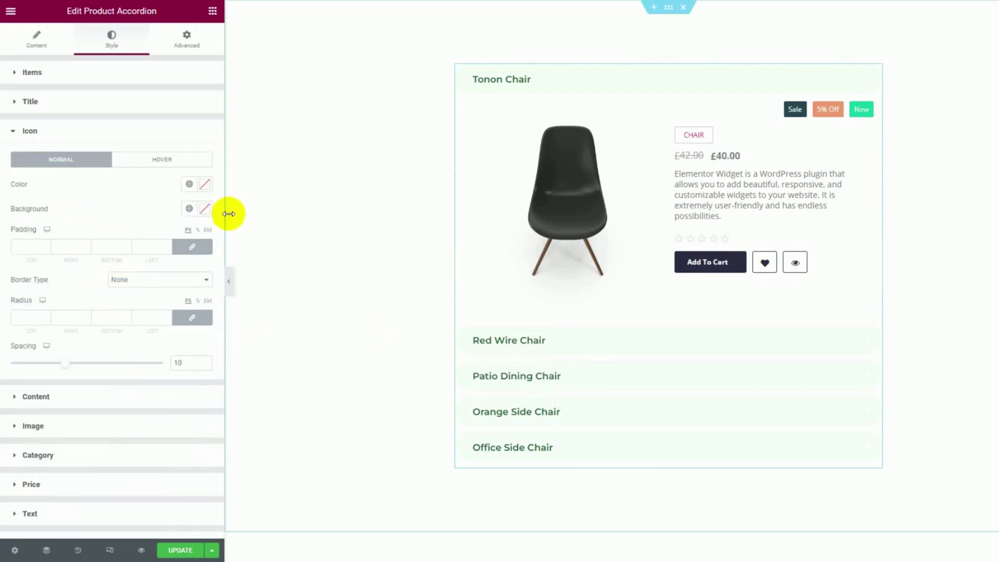
click(205, 209)
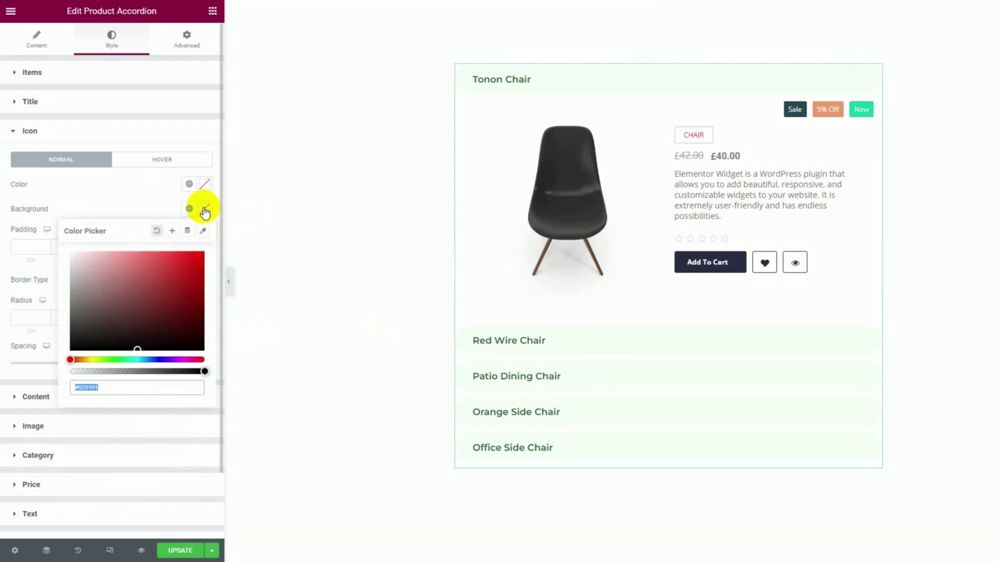
text(#2DC55F)
click(203, 211)
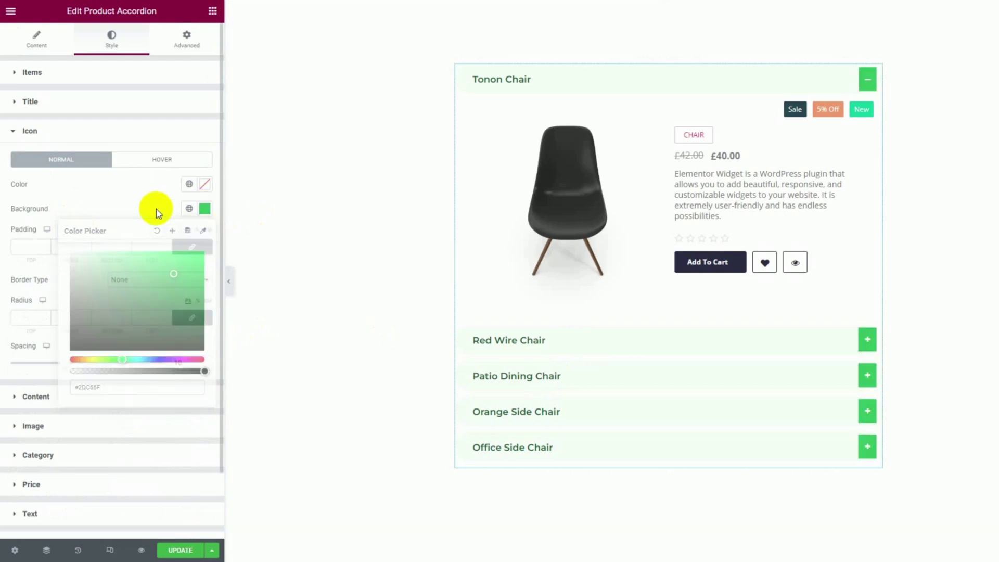
click(205, 184)
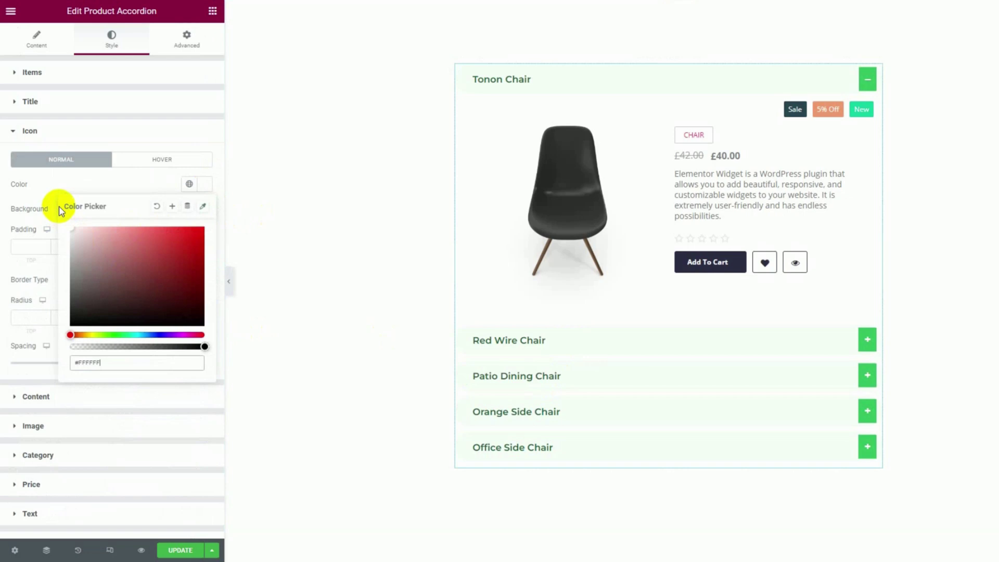
click(107, 187)
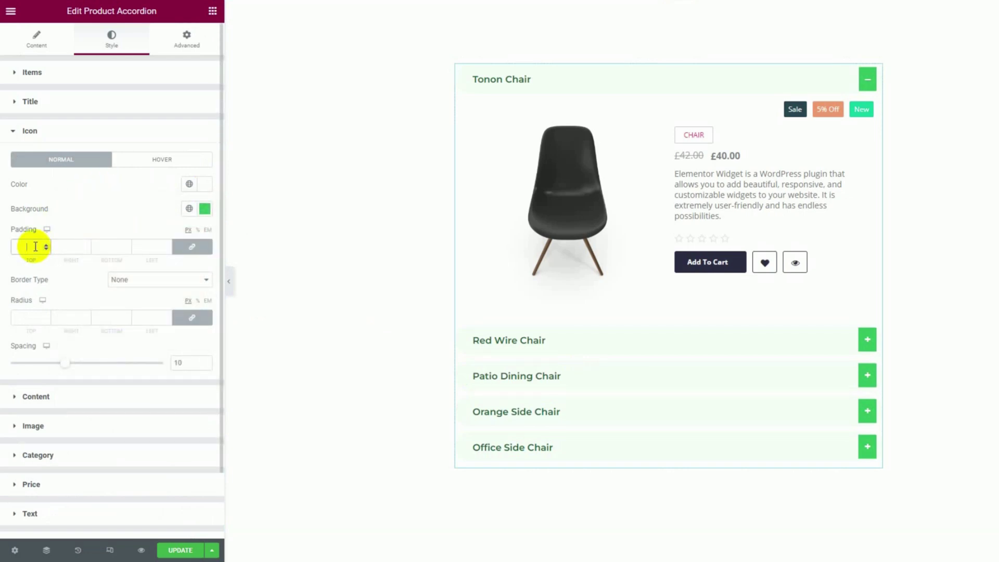
Set icon padding 15/21/15/21, corner radius 100 and spacing -1.
text(15)
click(192, 247)
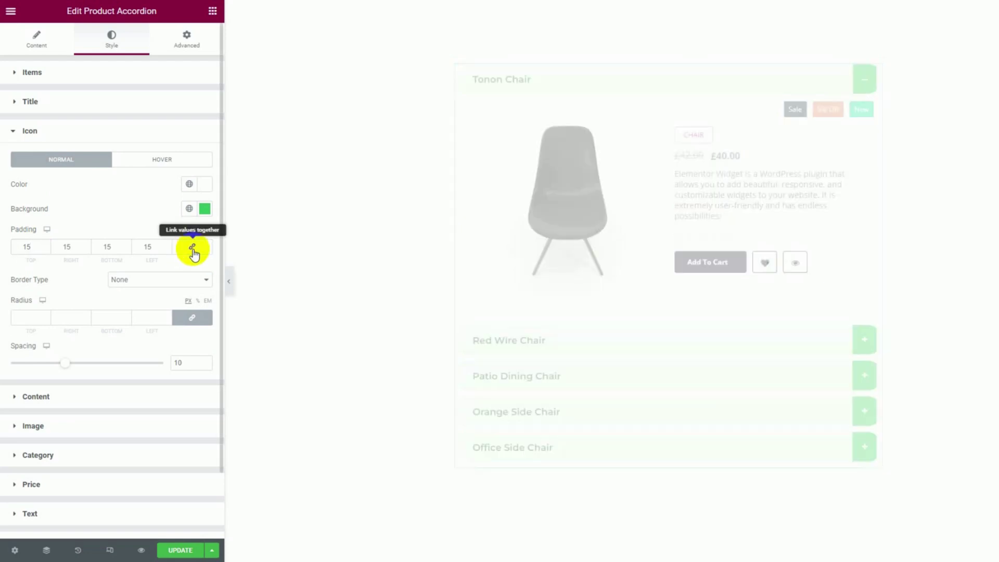
drag(74, 245, 53, 246)
text(21)
double_click(142, 247)
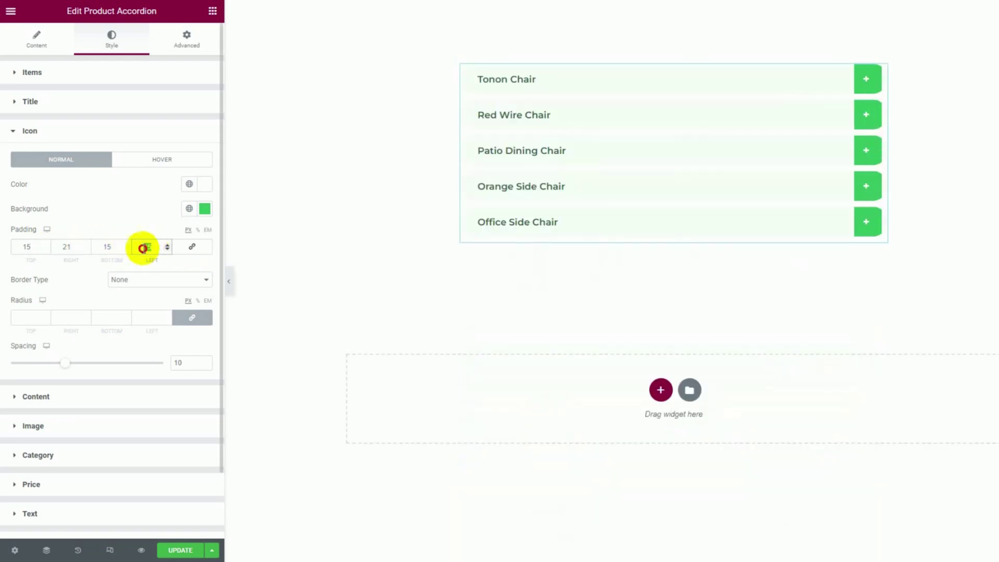
text(21)
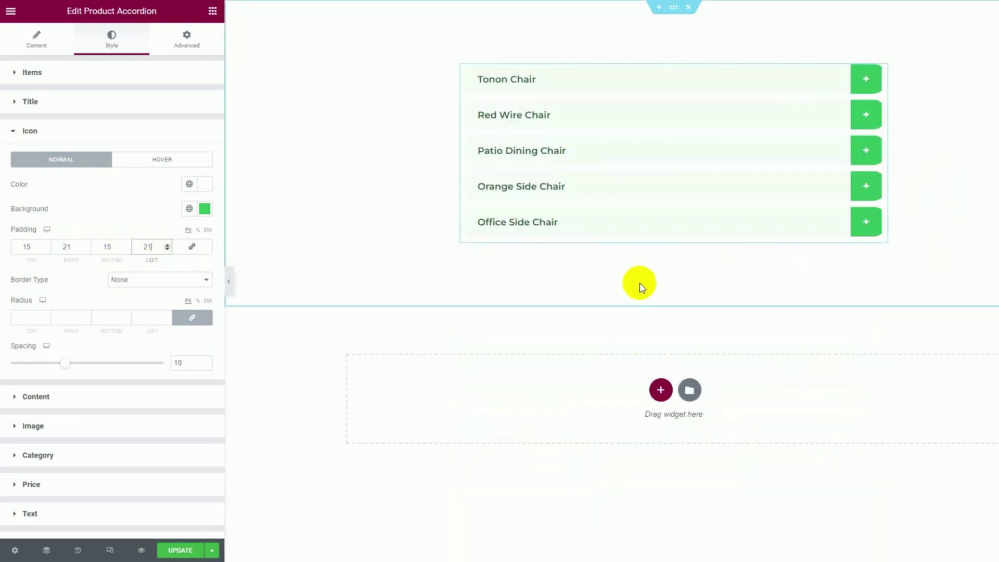
click(24, 318)
text(1)
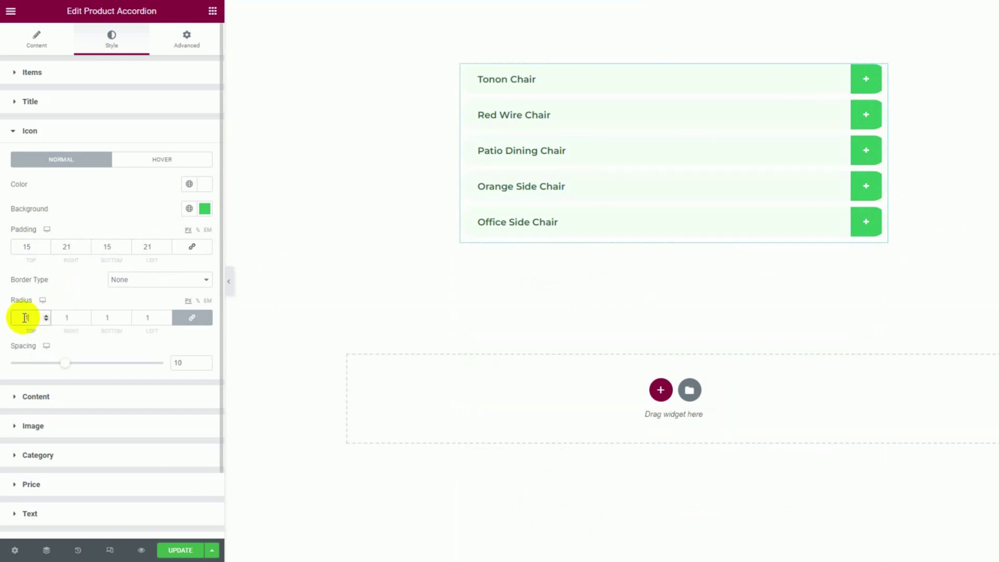
text(00)
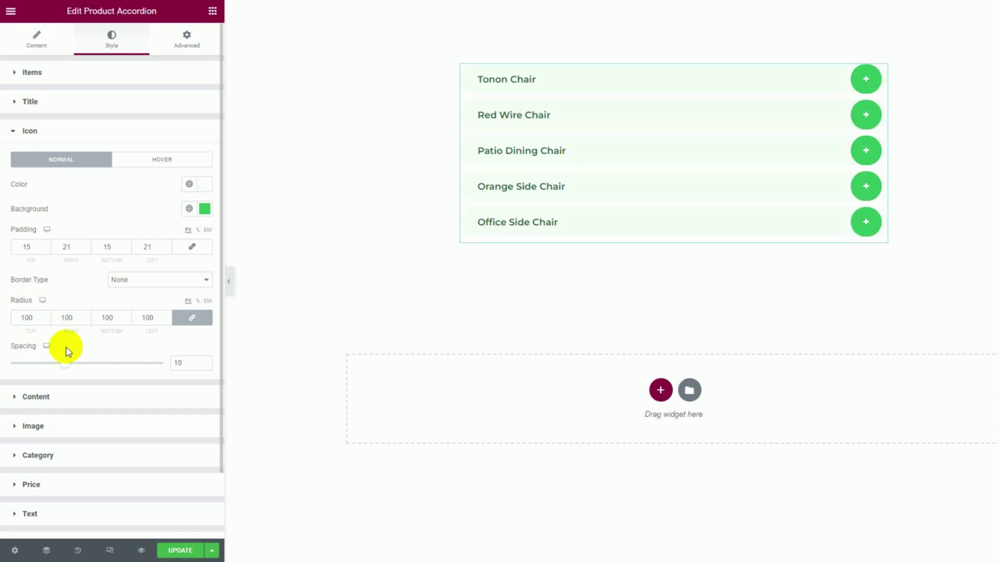
drag(65, 363, 12, 364)
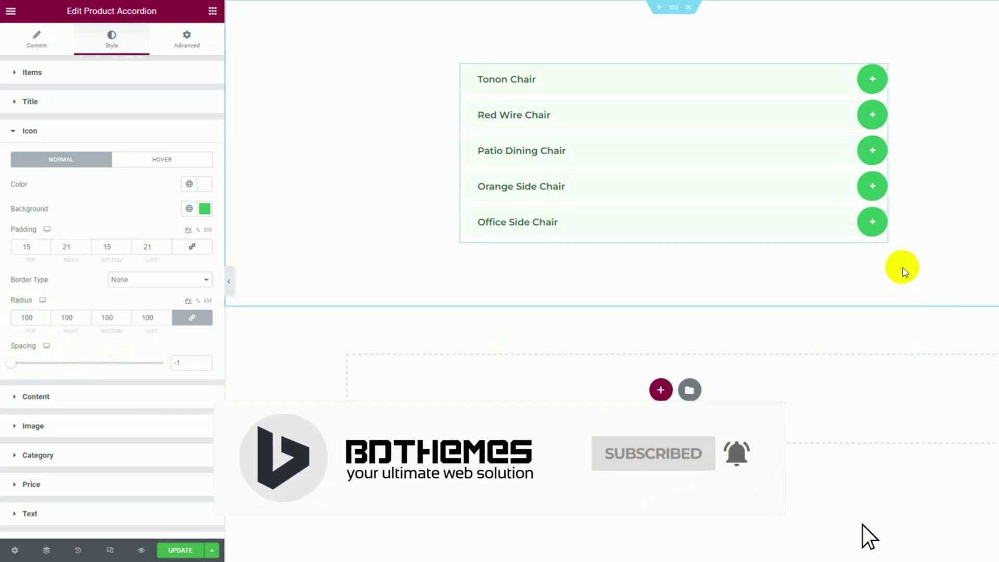
Make the hover icon colour green and preview it on Tonon Chair.
click(165, 161)
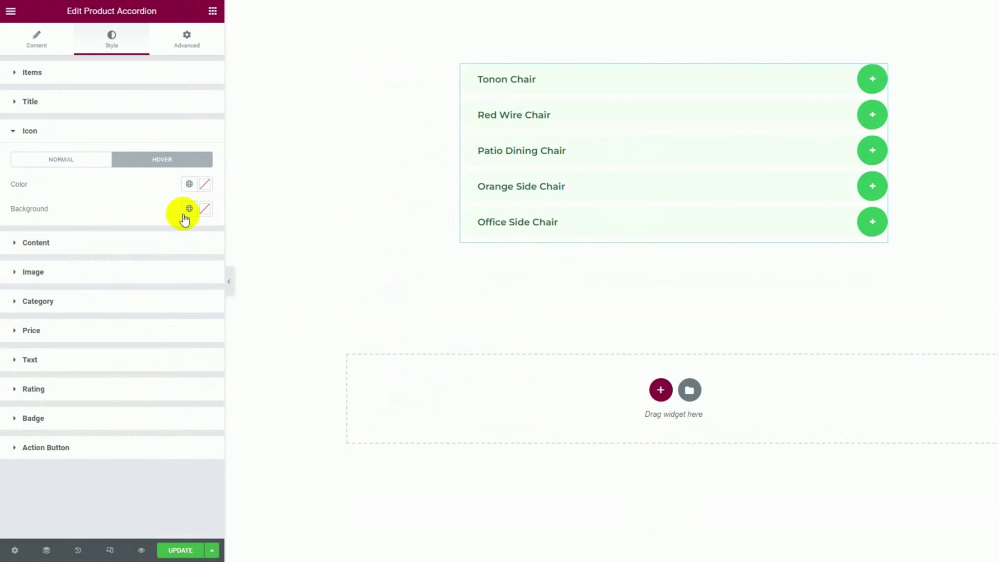
click(206, 210)
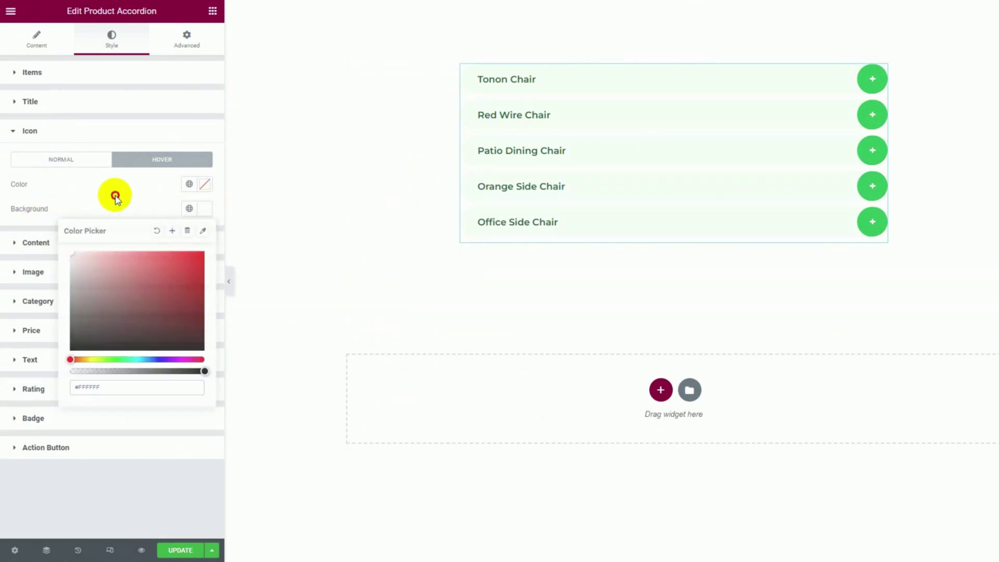
click(205, 186)
click(205, 186)
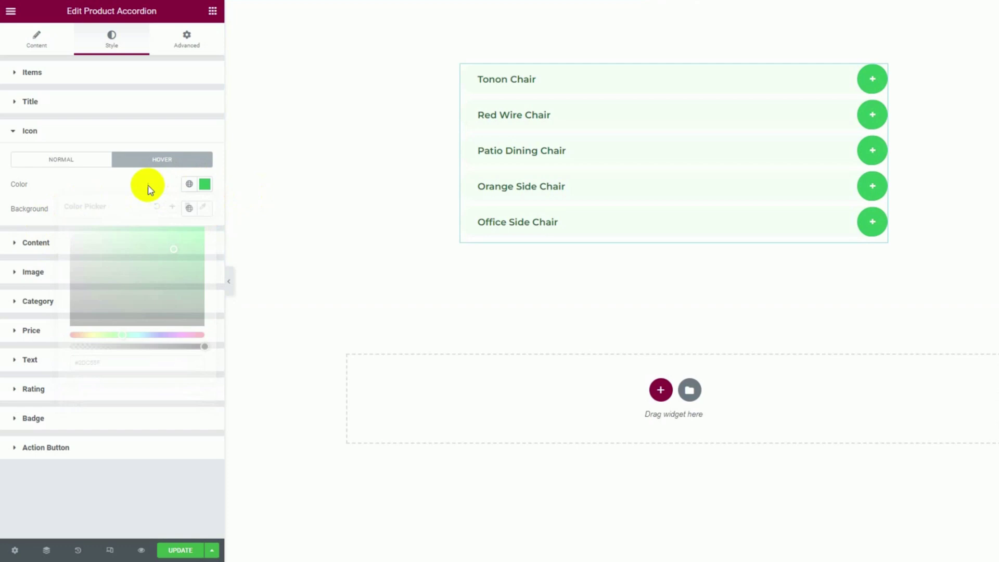
click(827, 88)
click(829, 88)
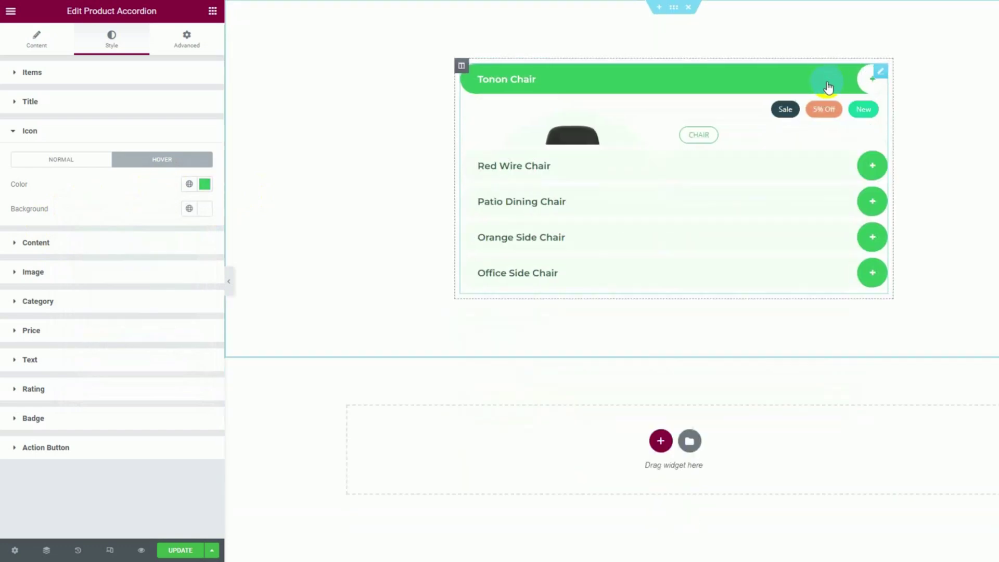
click(61, 159)
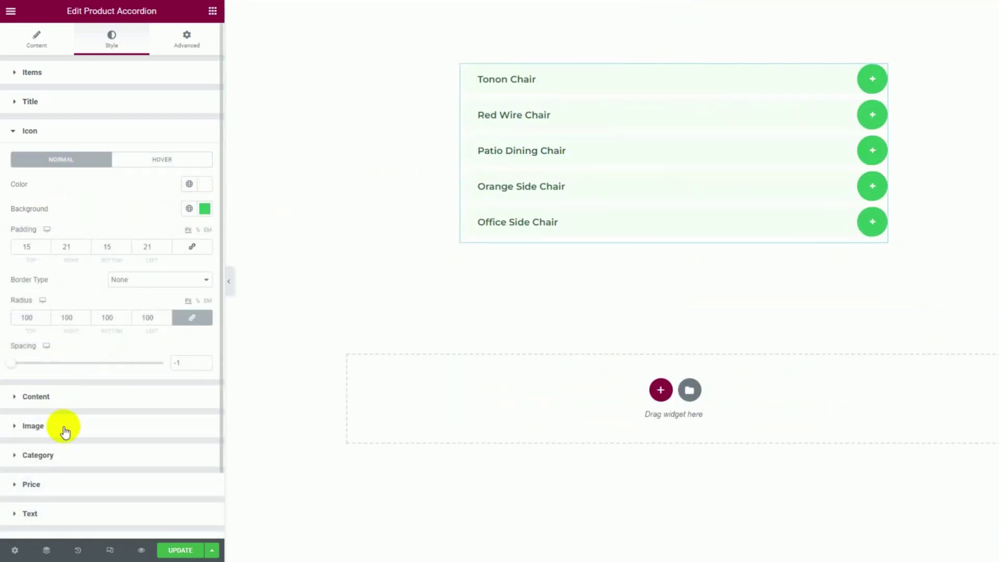
Give the product image a faint, mostly transparent #2DC55F Classic background.
click(35, 427)
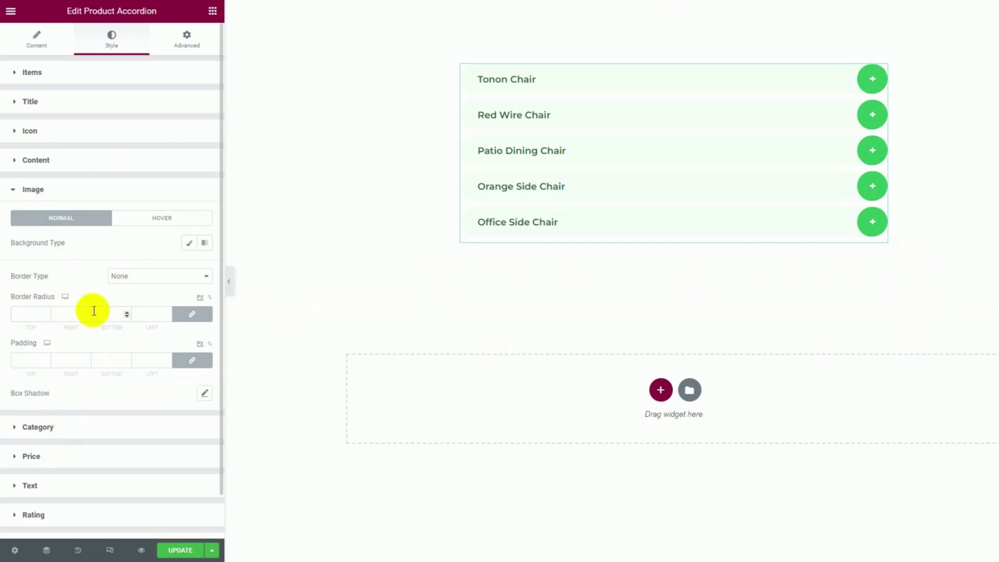
click(186, 246)
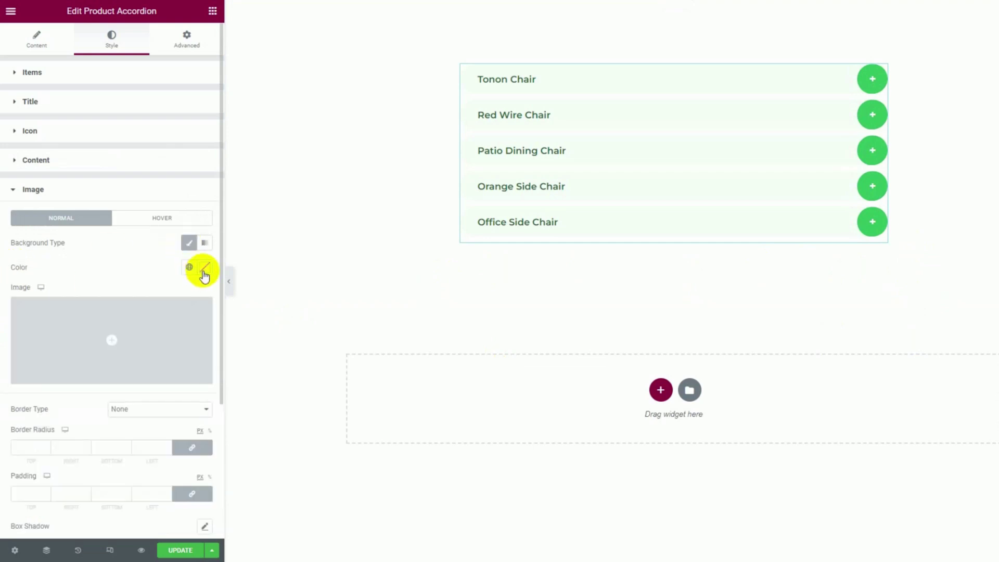
click(205, 269)
text(#2DC55F)
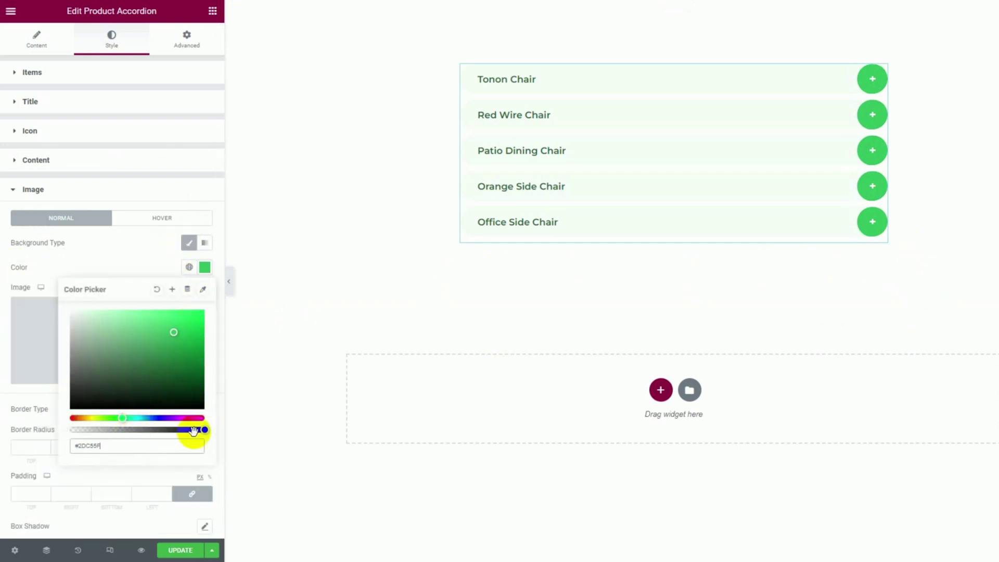
drag(203, 430, 81, 431)
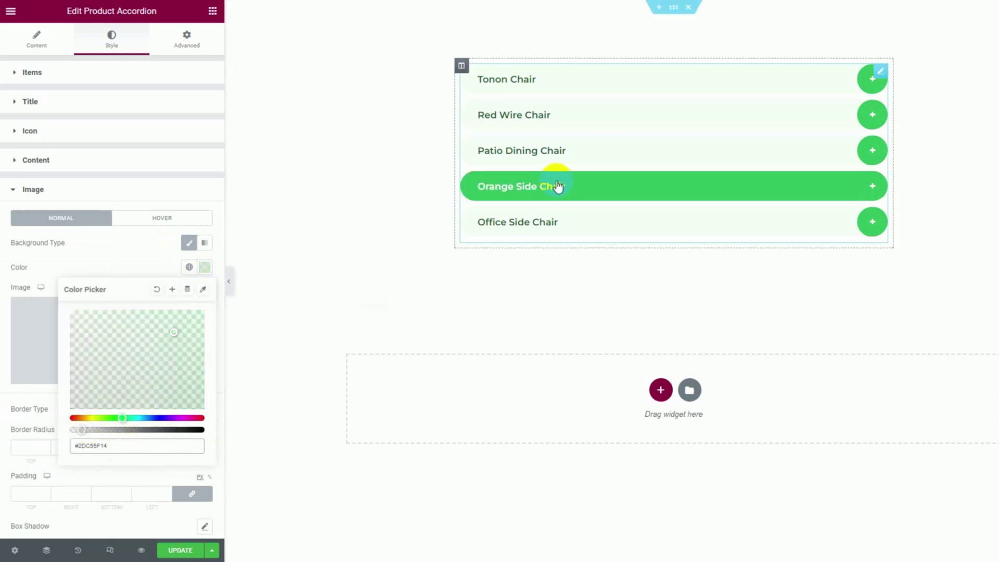
click(687, 91)
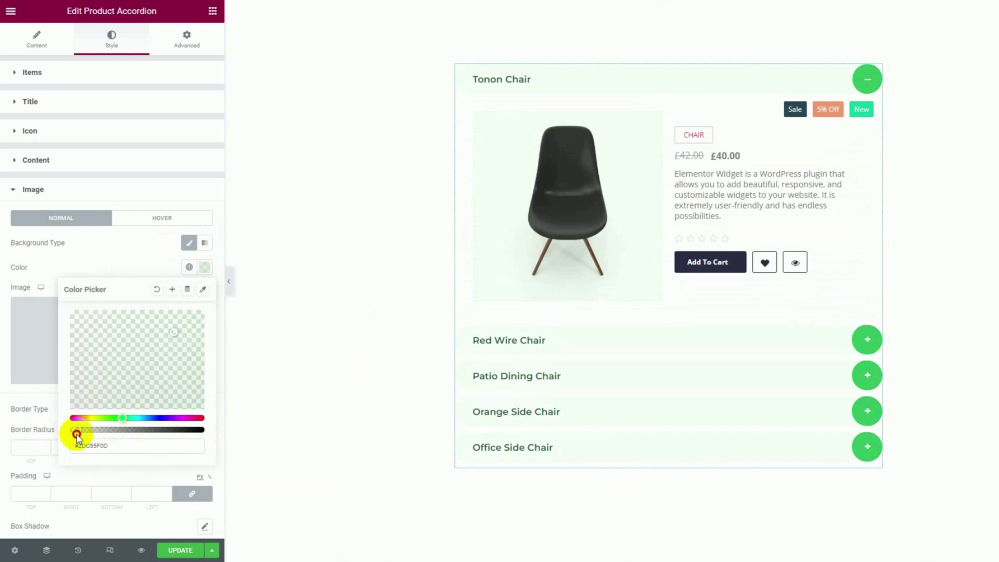
click(110, 252)
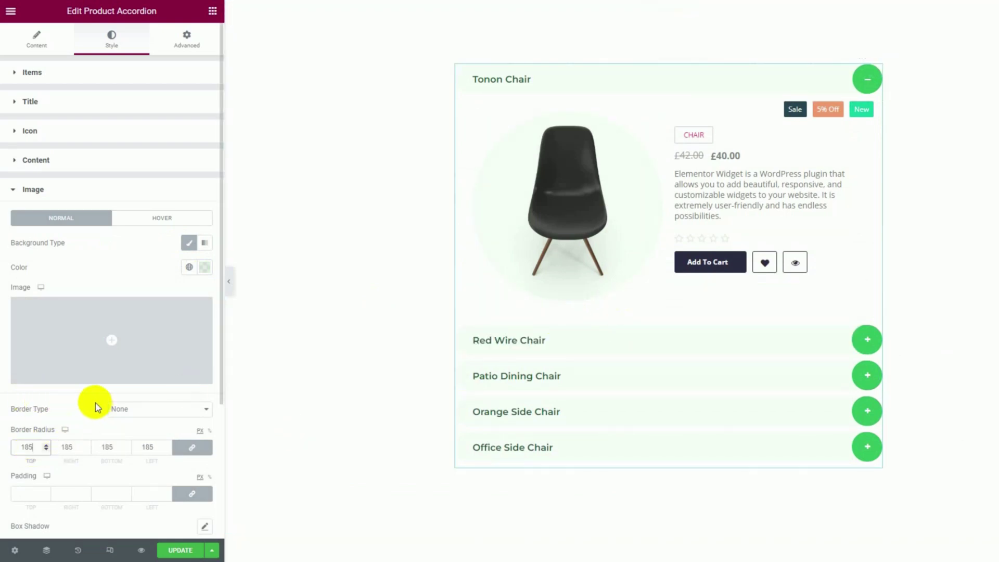
scroll(96, 405, down, 3)
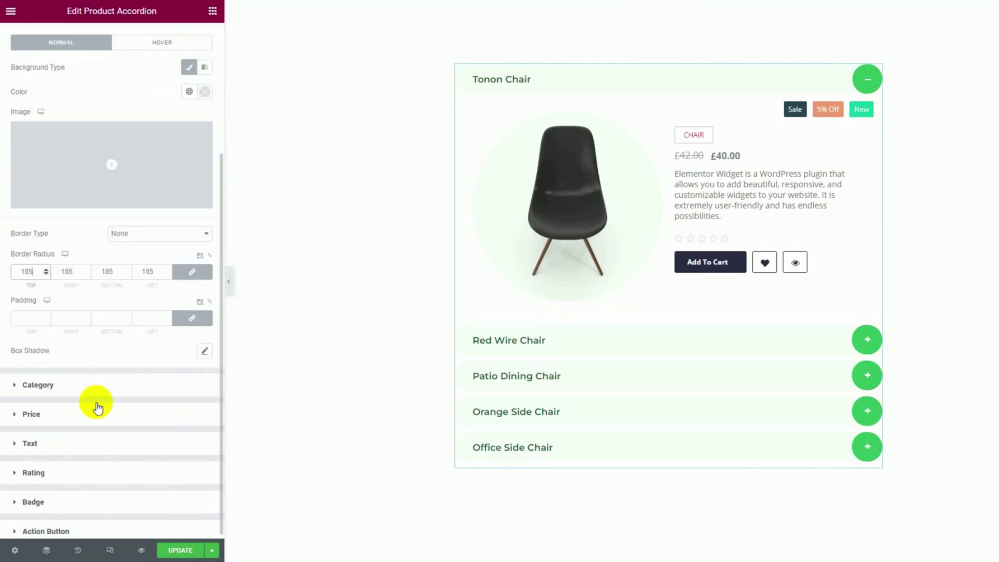
Make the CHAIR category tag text green and give it a darker green border colour.
click(99, 385)
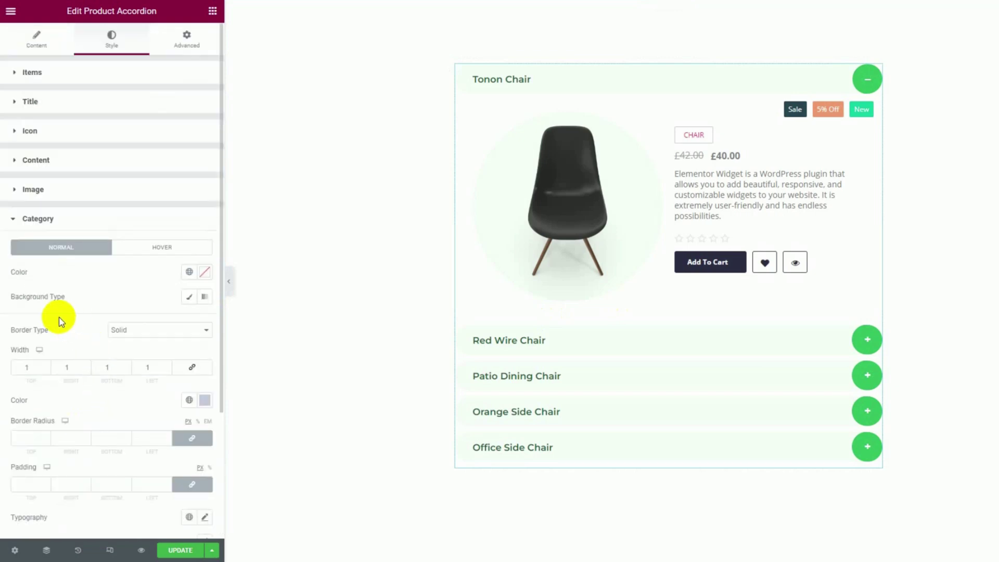
click(205, 271)
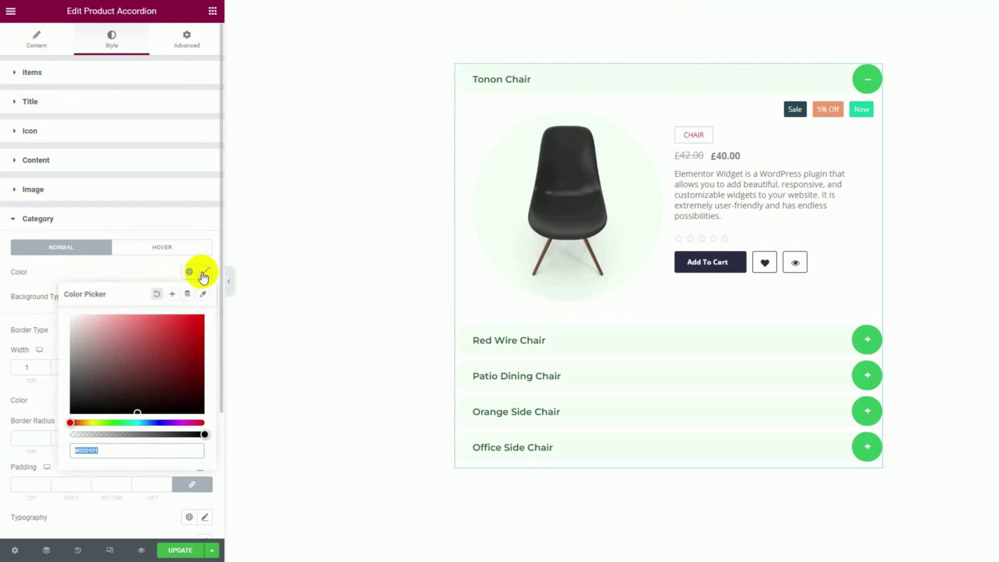
key(ctrl+v)
click(123, 272)
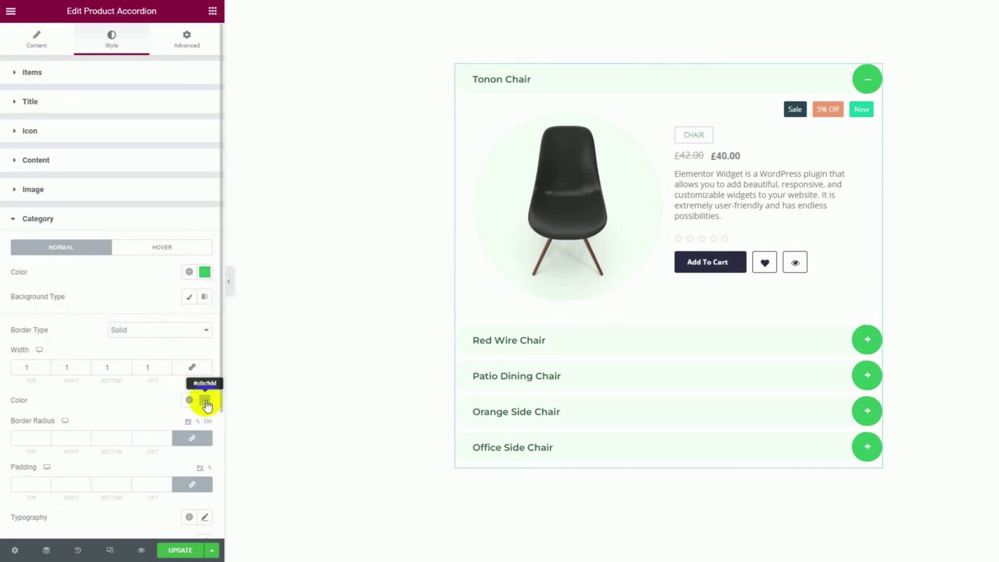
click(205, 400)
text(#2DC55F)
drag(167, 263, 157, 293)
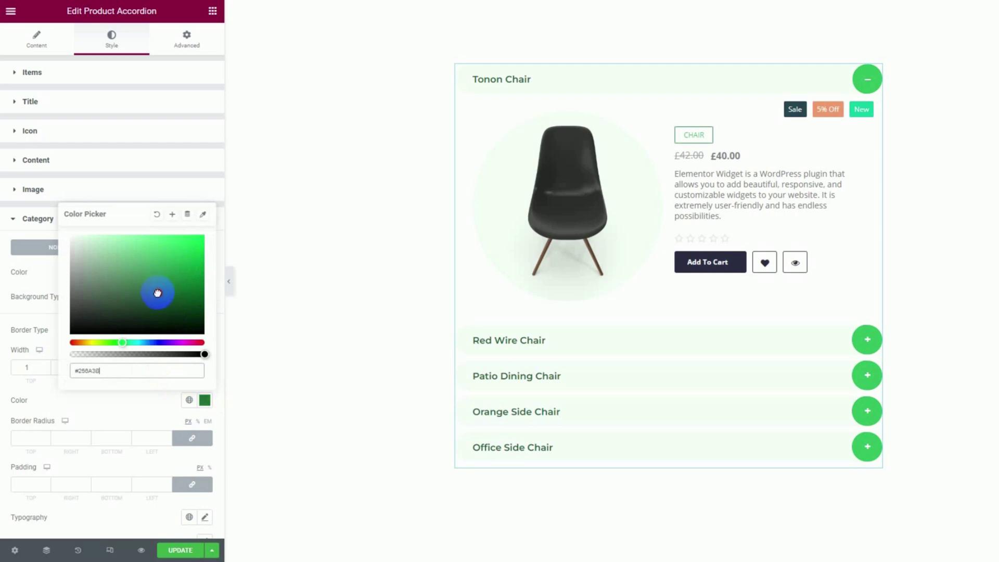
click(40, 318)
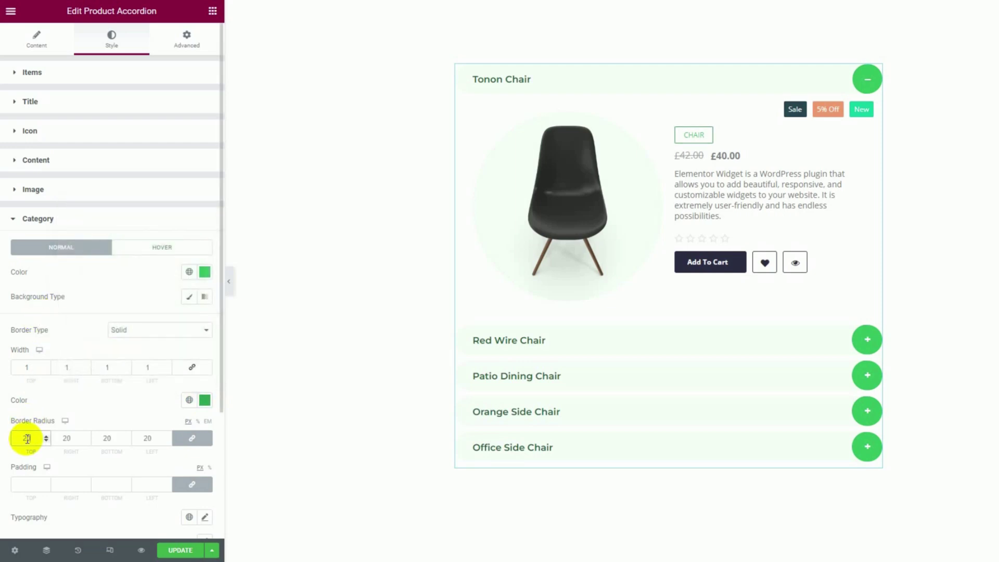
click(205, 400)
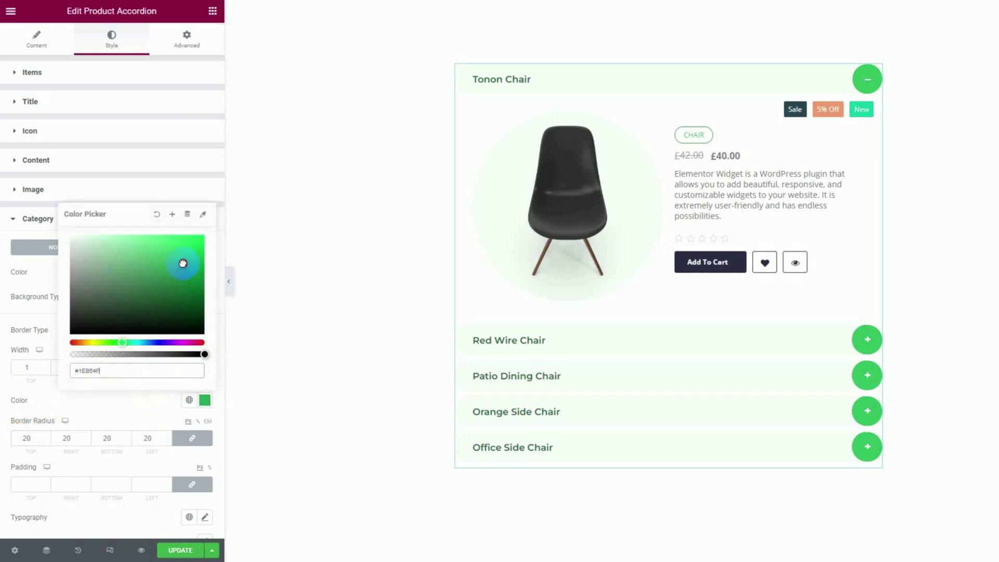
Give the hovered category tag a classic #2DC55F background, green border and white #FFFFFF text.
click(36, 271)
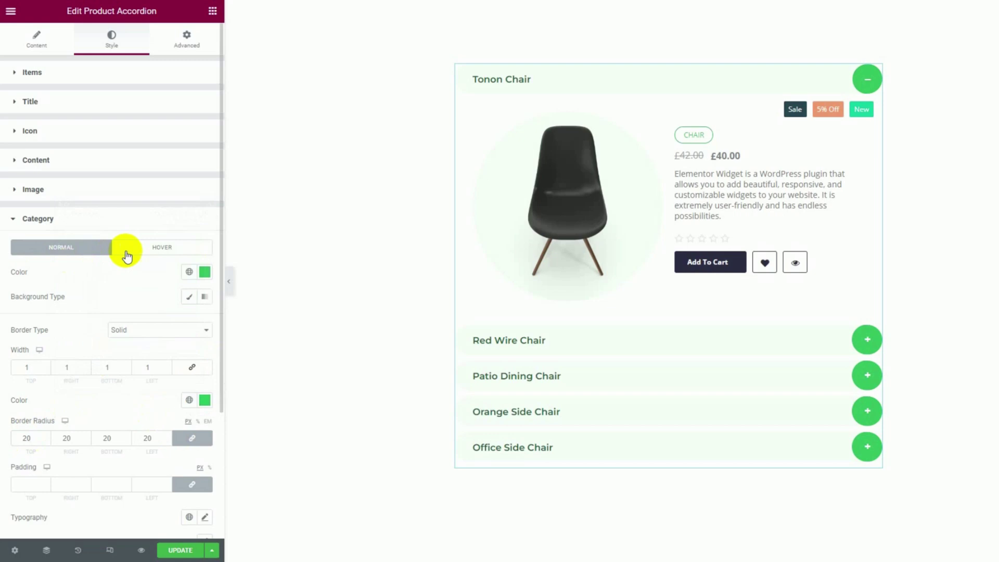
click(156, 253)
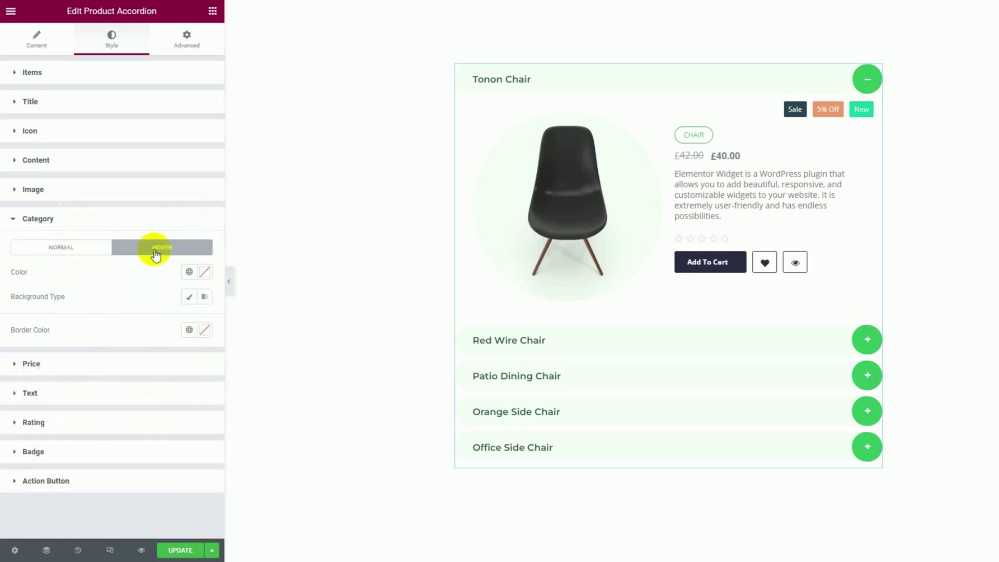
click(191, 298)
click(206, 322)
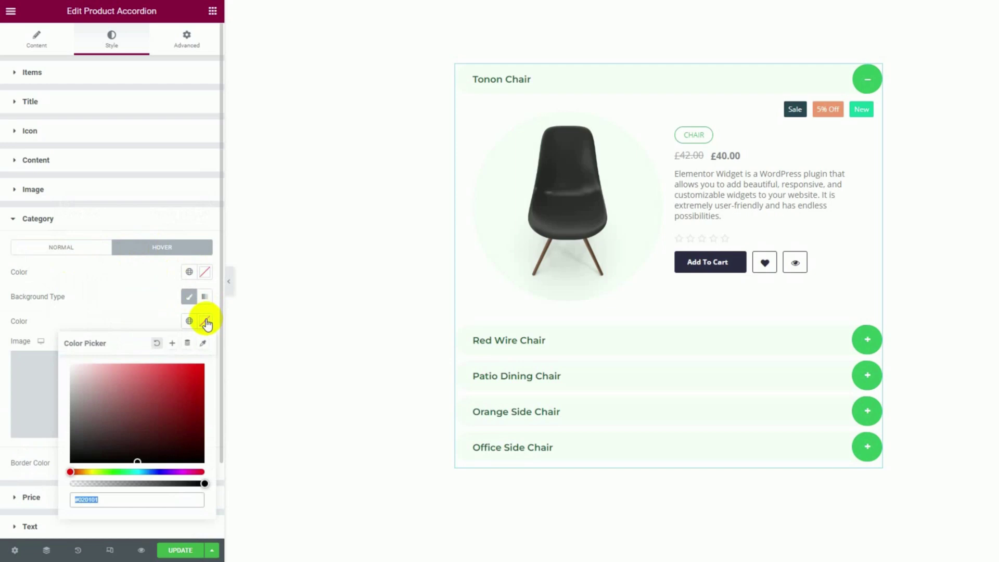
text(#2DC55F)
click(204, 321)
click(205, 463)
text(#2DC55F)
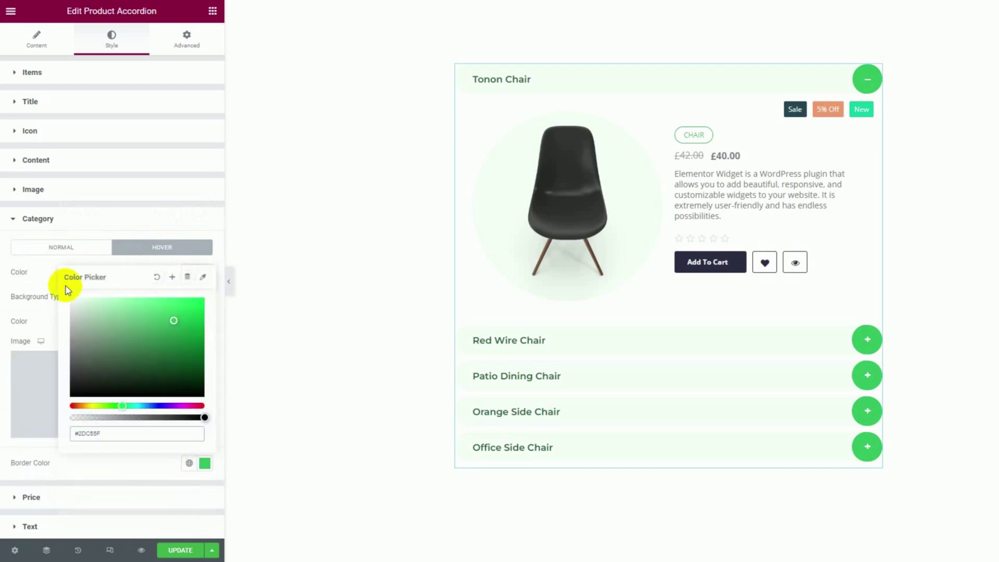
click(205, 272)
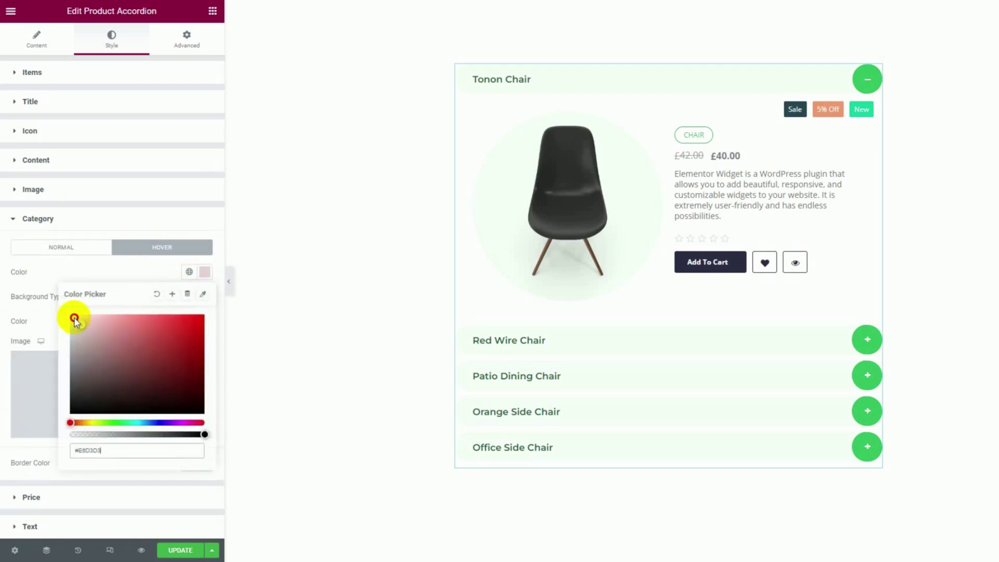
click(74, 273)
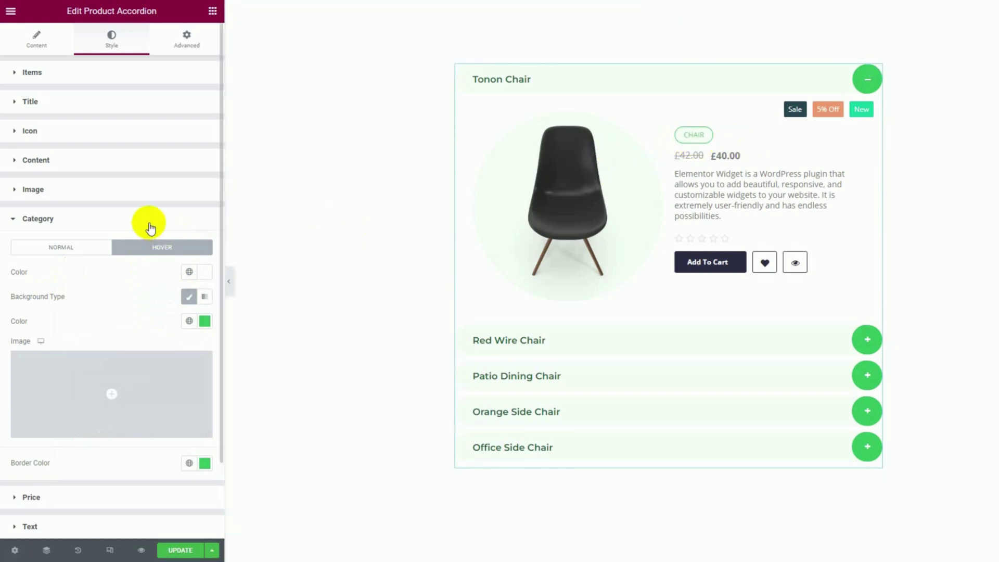
click(149, 224)
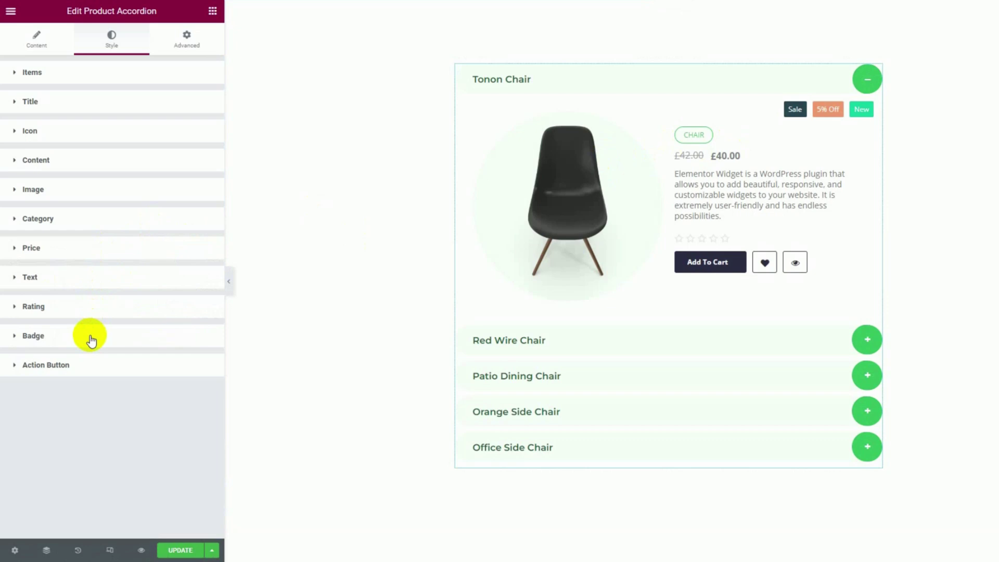
Give the product badges 100 border radius and unlinked 6/13/6/13 px padding, checking them on Tonon Chair.
click(89, 338)
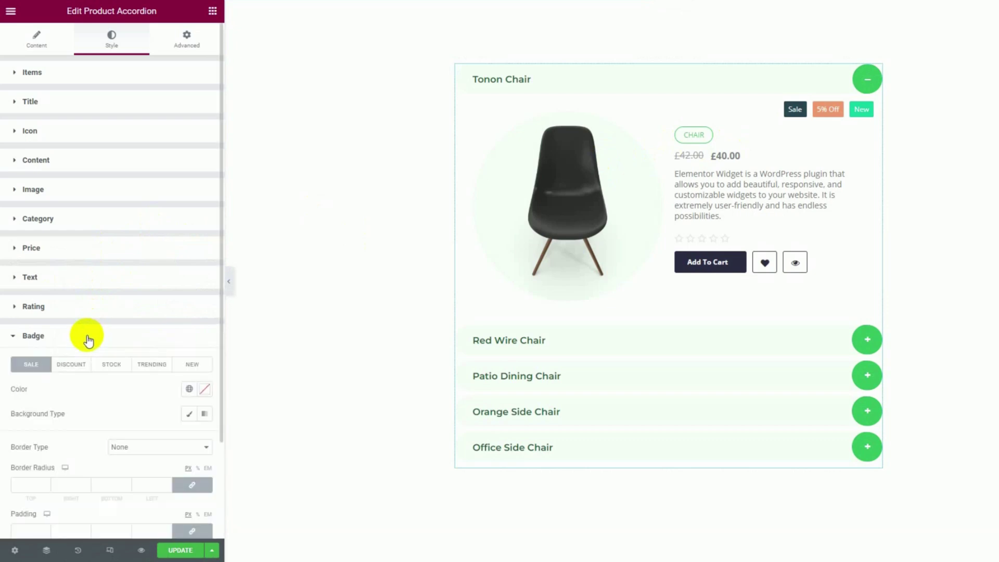
scroll(116, 314, down, 2)
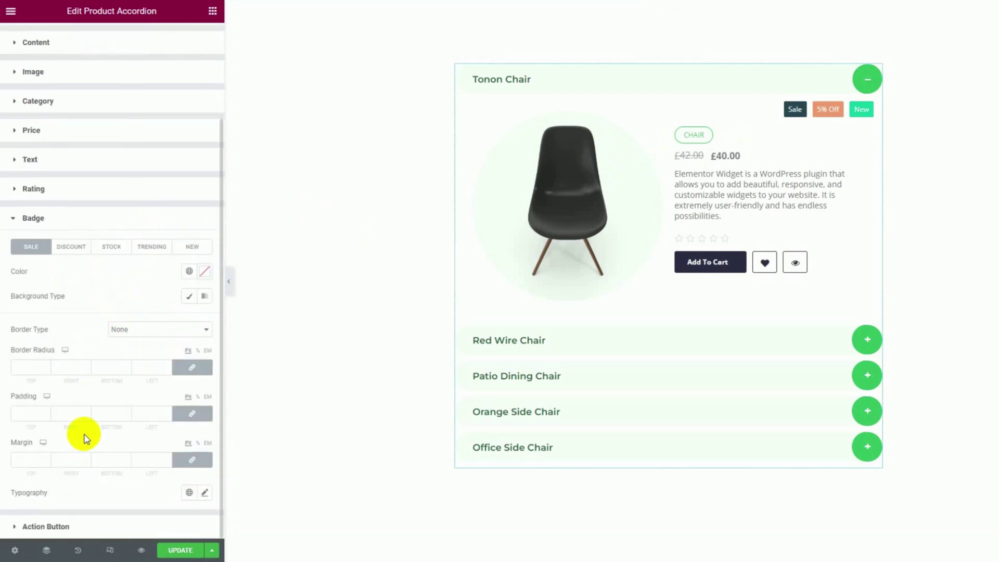
click(30, 369)
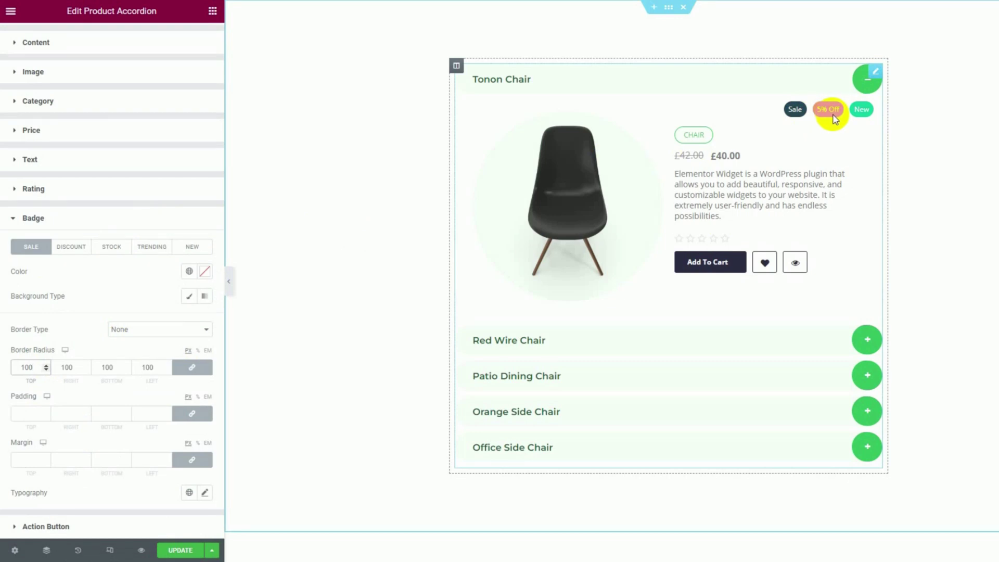
click(25, 411)
text(6)
click(192, 414)
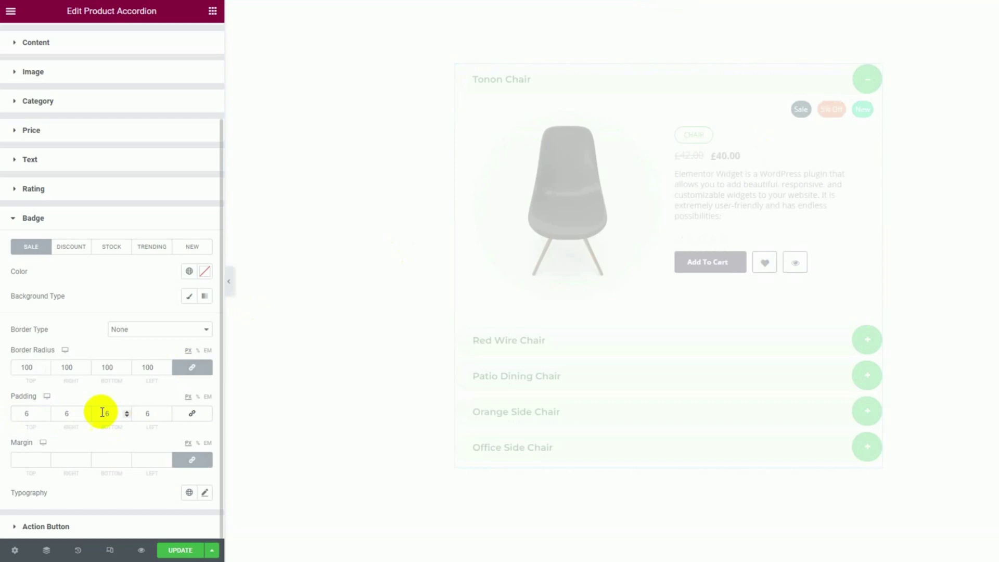
double_click(57, 414)
text(133)
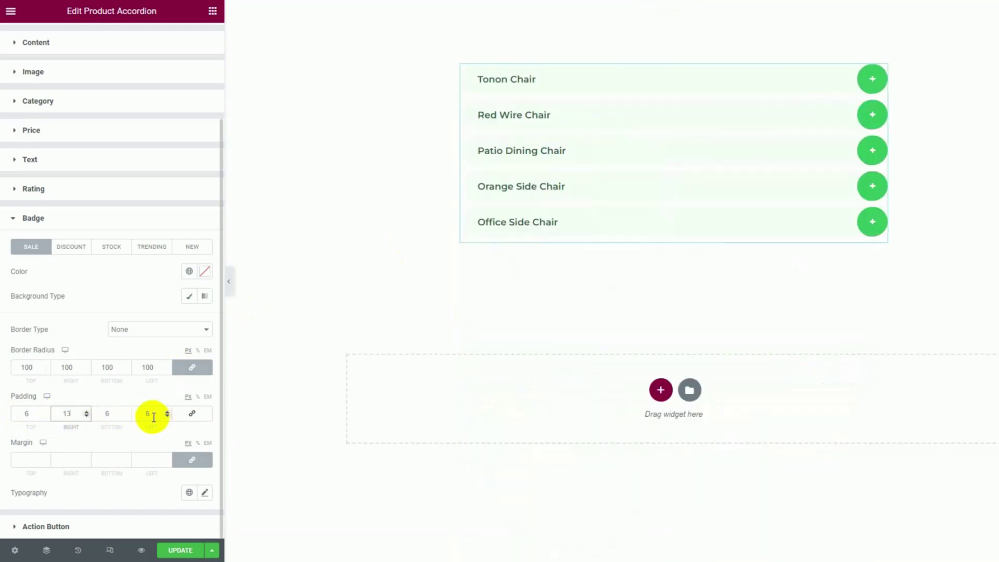
double_click(148, 414)
text(13)
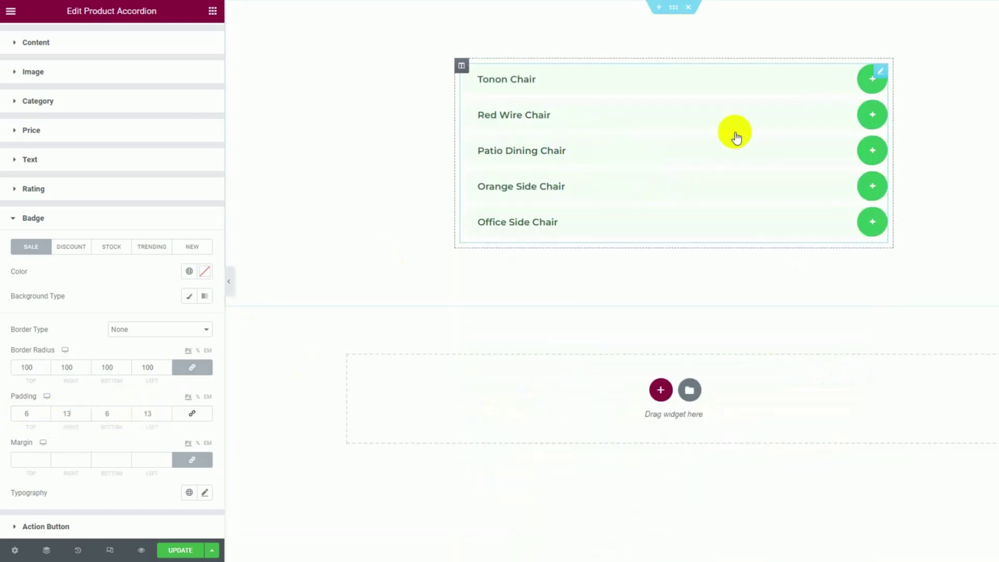
click(738, 88)
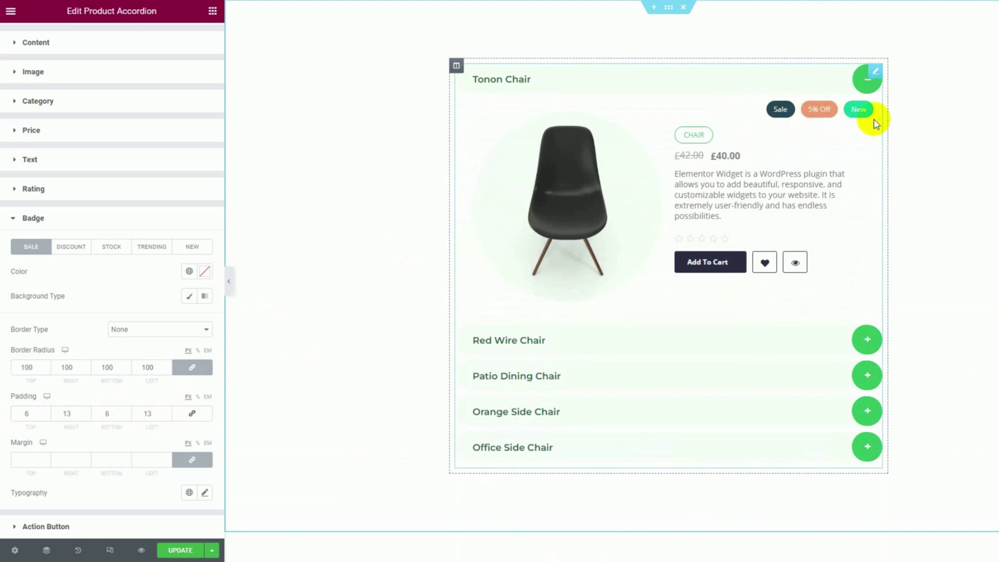
Set a 100 border radius on all the action buttons.
click(110, 227)
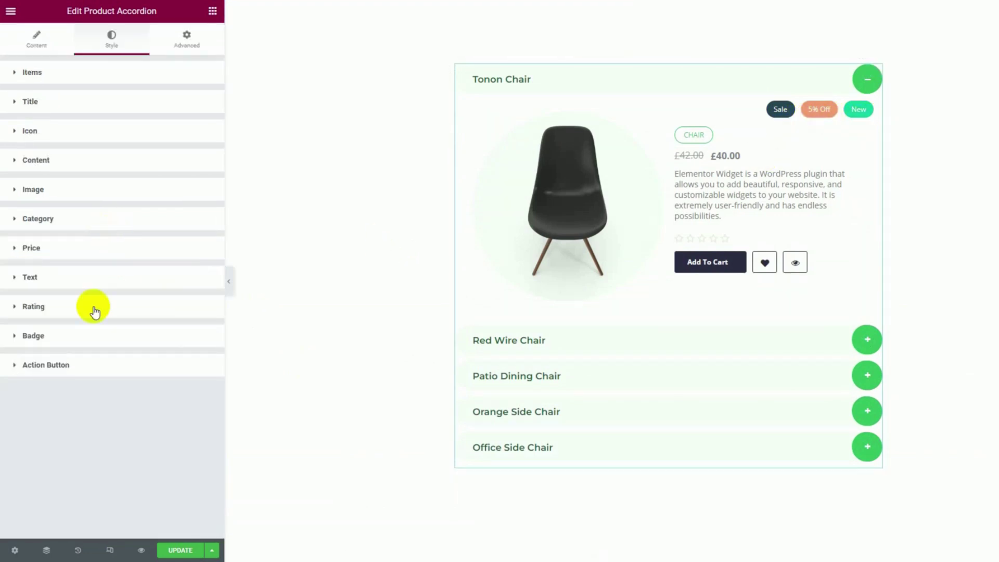
click(81, 369)
scroll(182, 326, down, 2)
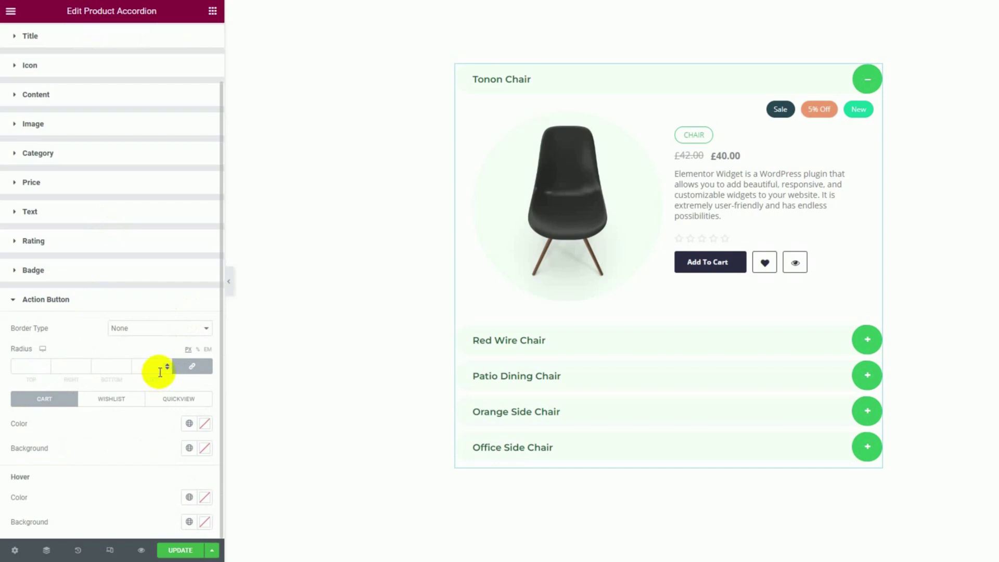
click(28, 366)
text(100)
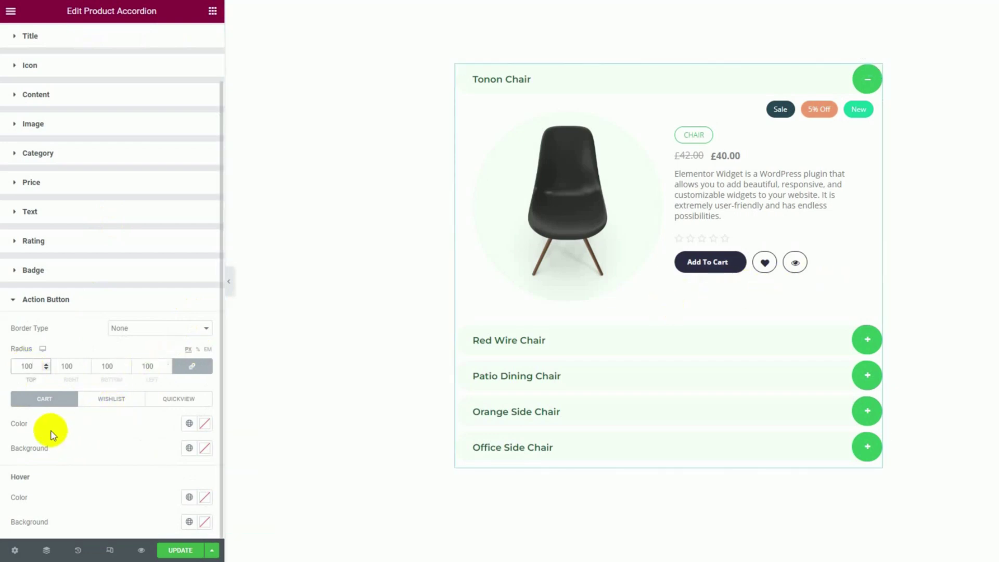
Make the Add To Cart button a green #2DC55F background with white #FFFFFF text.
click(204, 448)
key(ctrl+v)
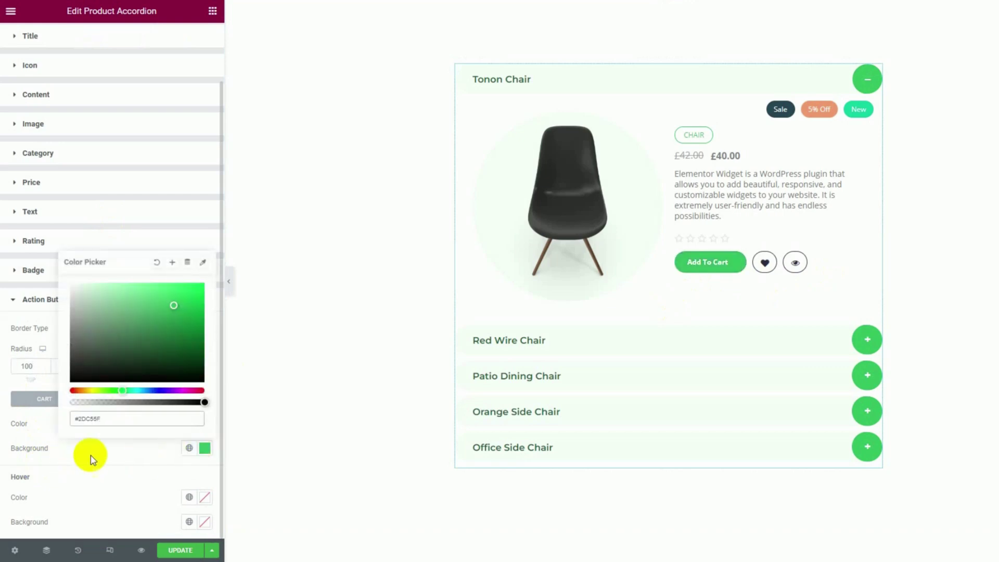
click(36, 424)
click(205, 423)
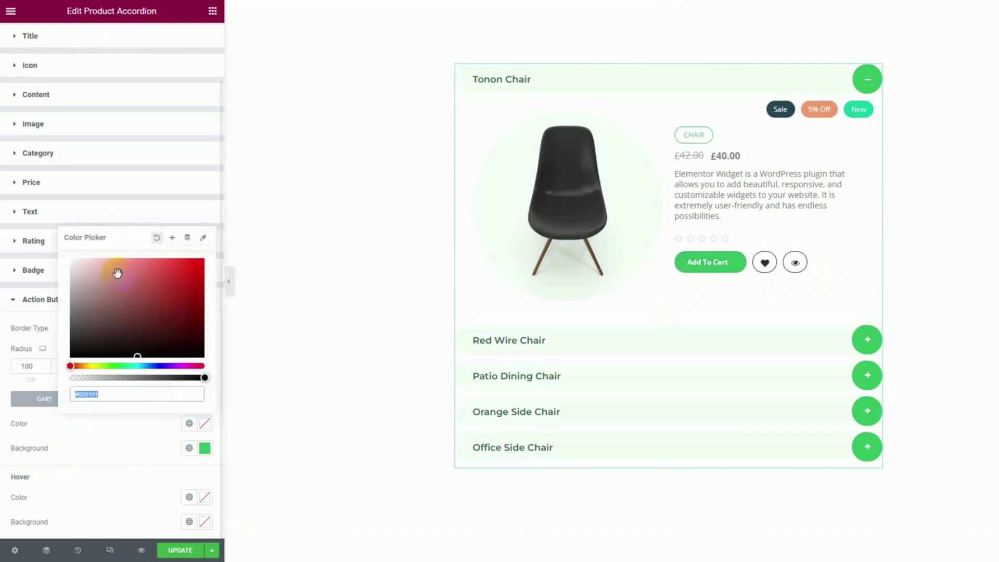
text(#FFFFFF)
click(93, 432)
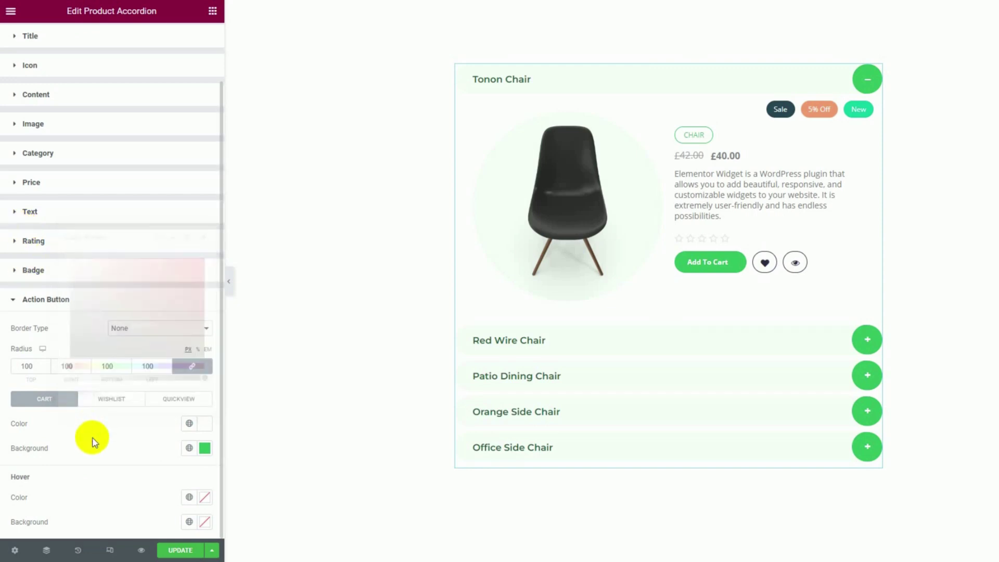
Make the wishlist button's heart icon green #2DC55F.
click(115, 402)
scroll(120, 404, down, 2)
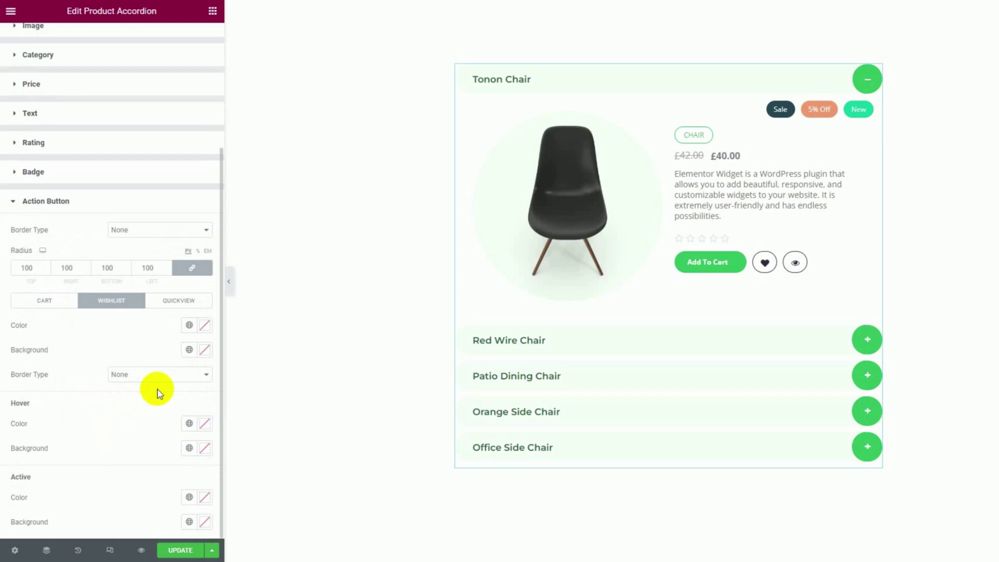
click(204, 325)
text(#2DC55F)
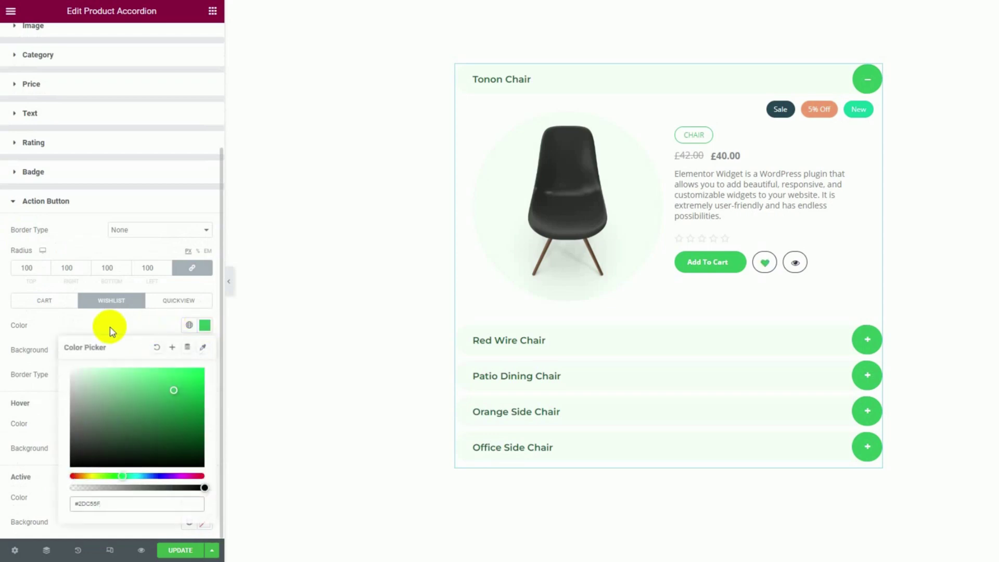
click(110, 331)
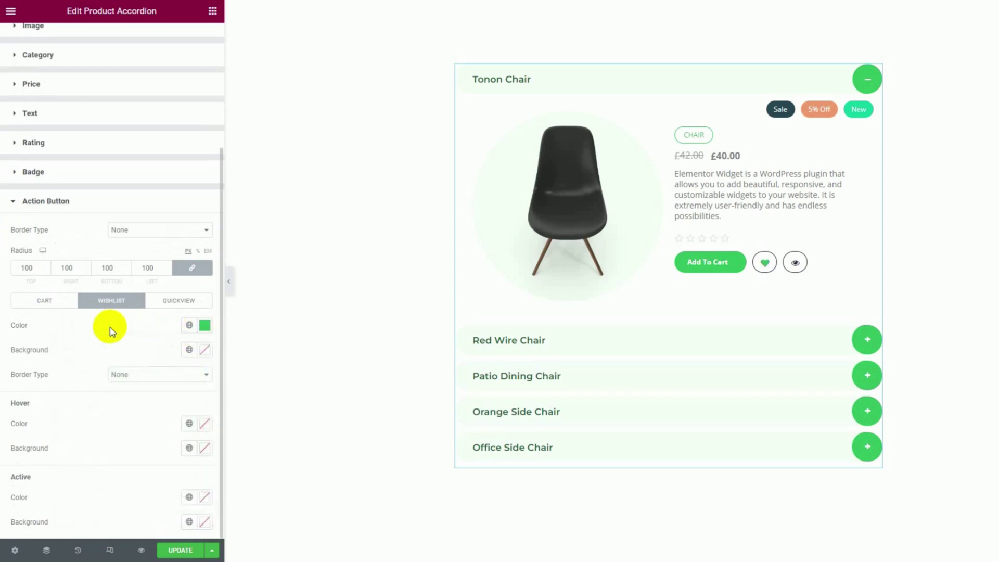
Give the wishlist button a solid 1 px green border.
click(154, 375)
click(140, 395)
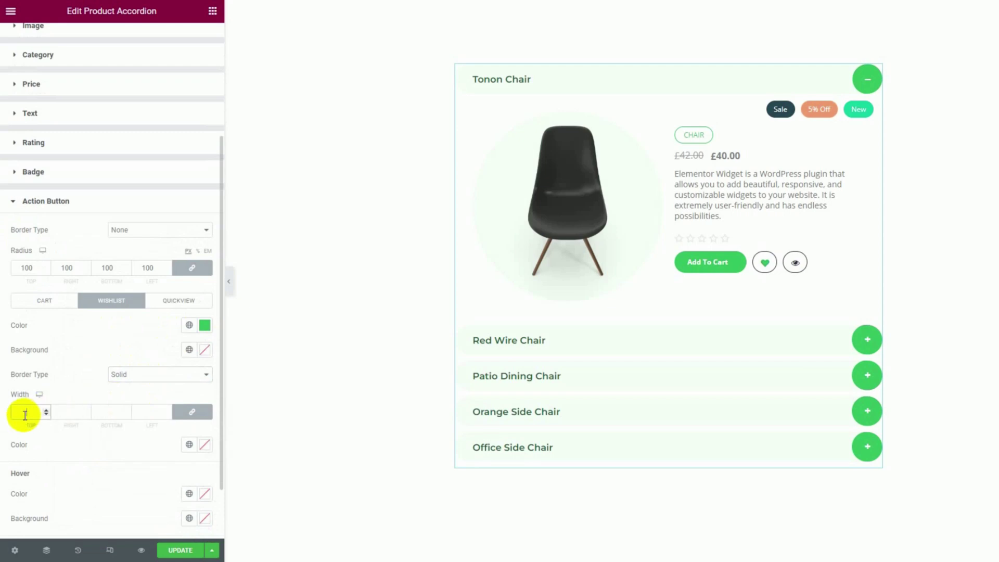
click(25, 415)
text(1)
click(205, 446)
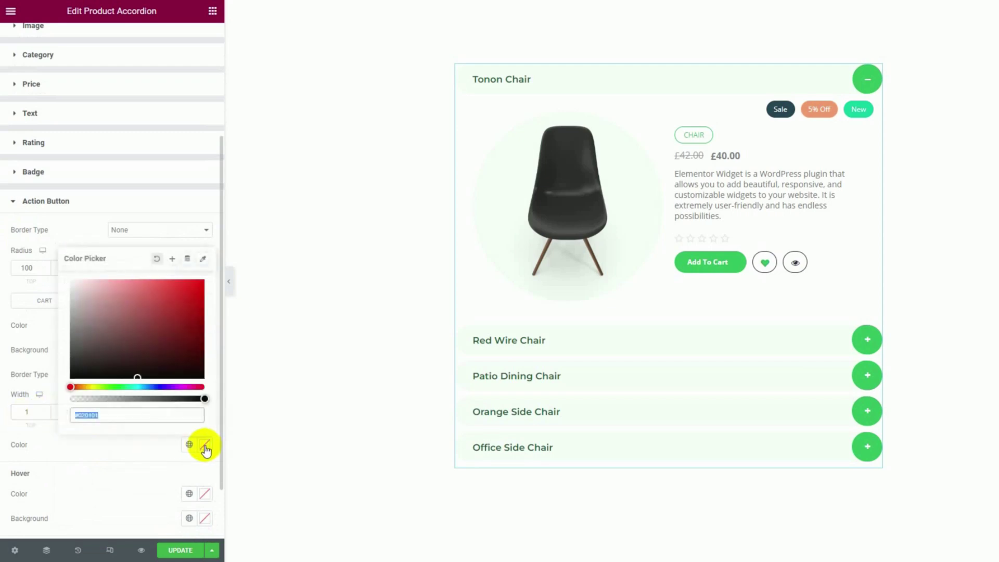
text(#2DC55F)
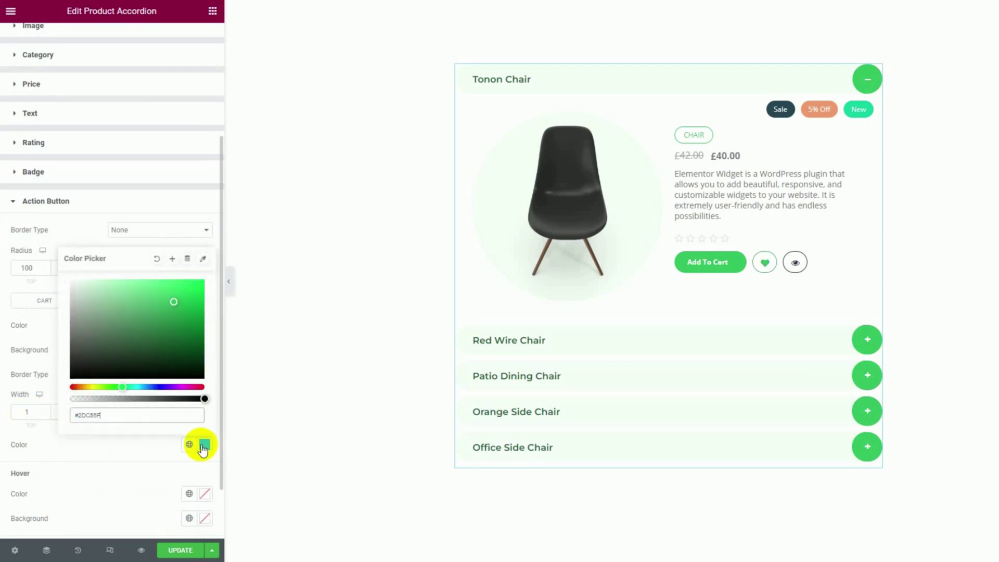
click(50, 440)
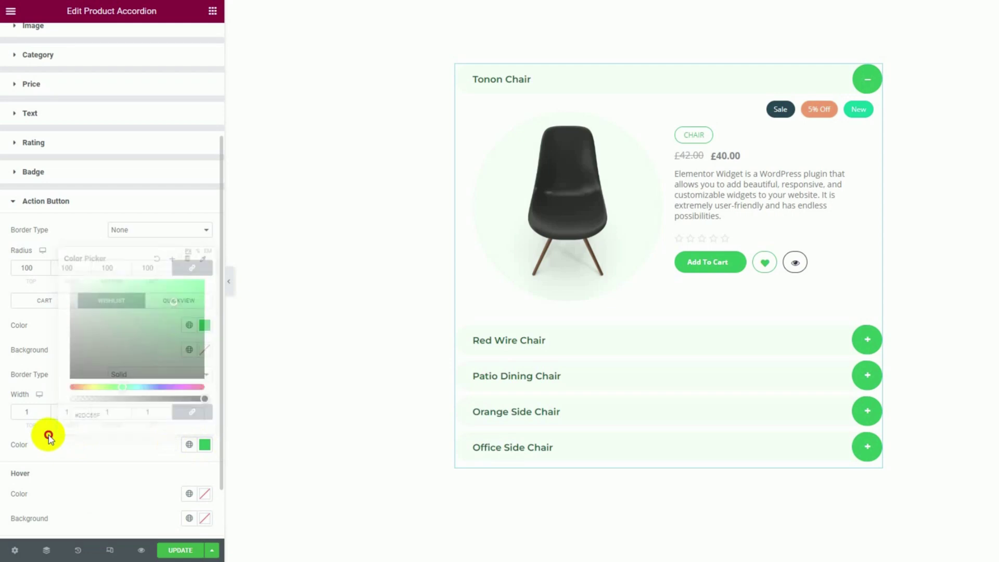
Set the wishlist hover state to a green background with a white heart.
scroll(110, 442, down, 1)
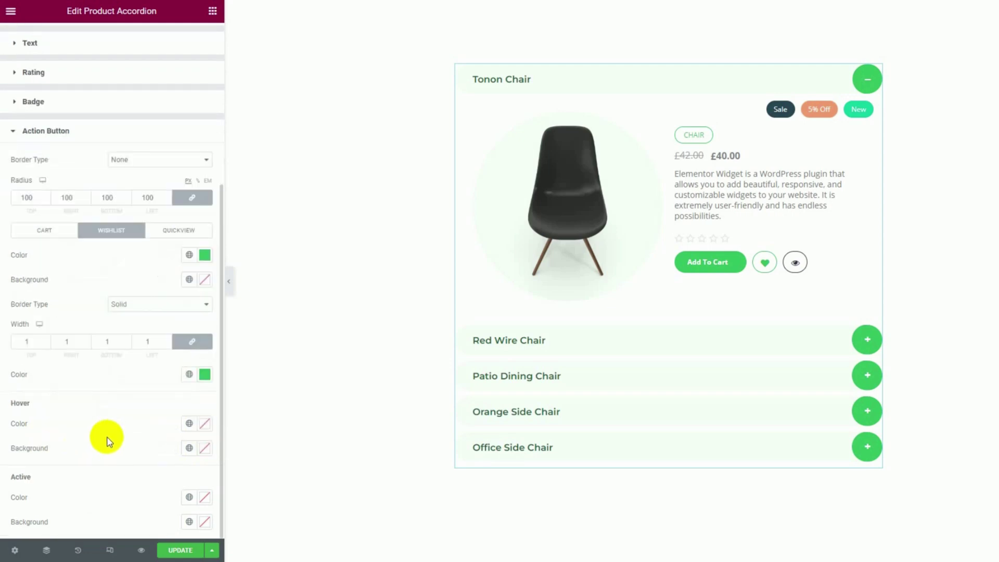
click(208, 448)
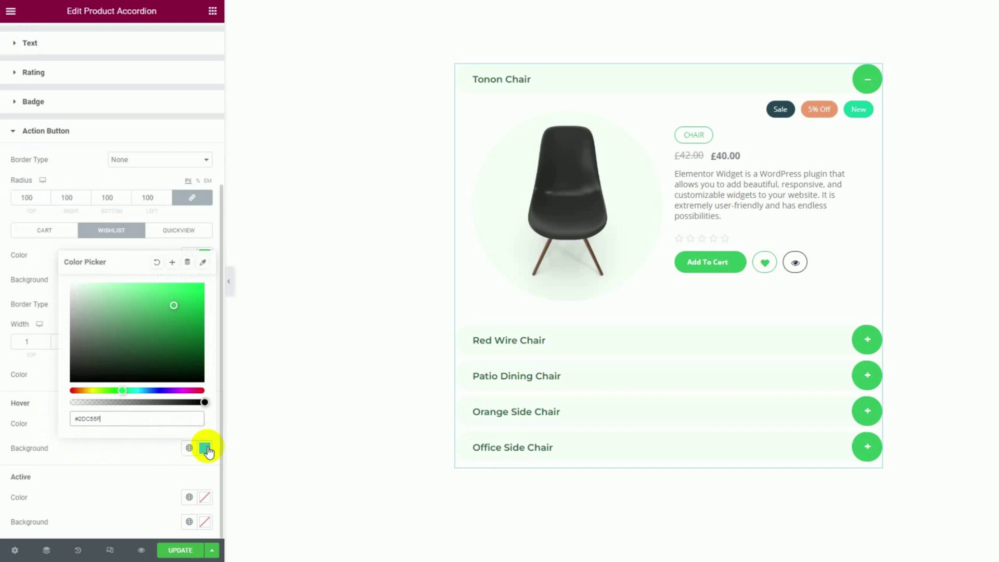
click(130, 451)
click(203, 425)
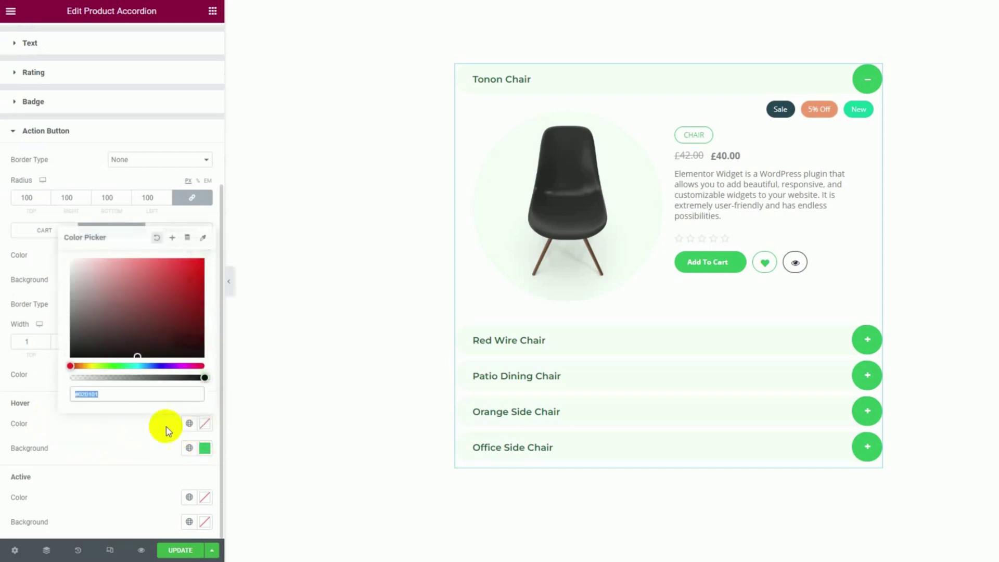
drag(93, 297, 60, 250)
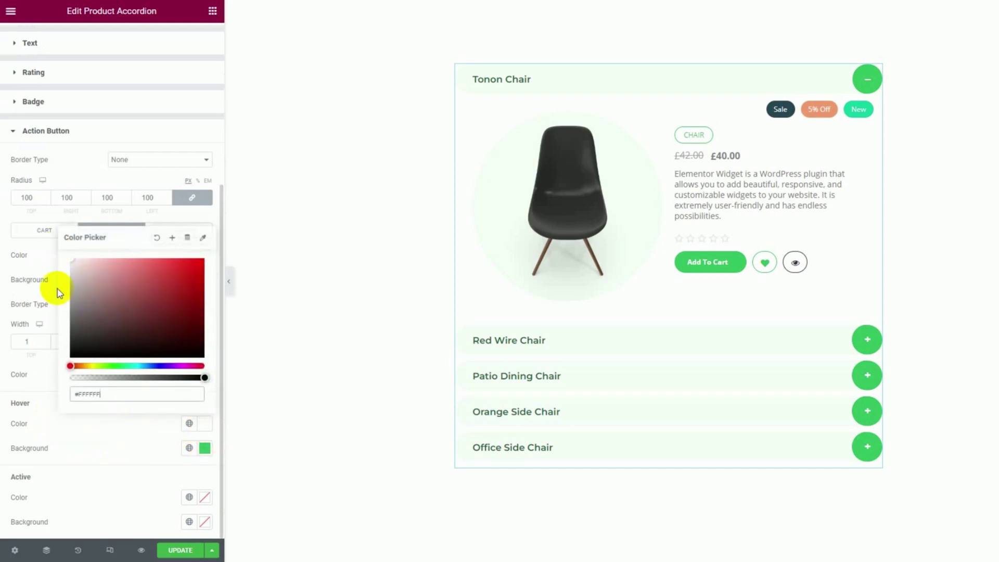
click(49, 404)
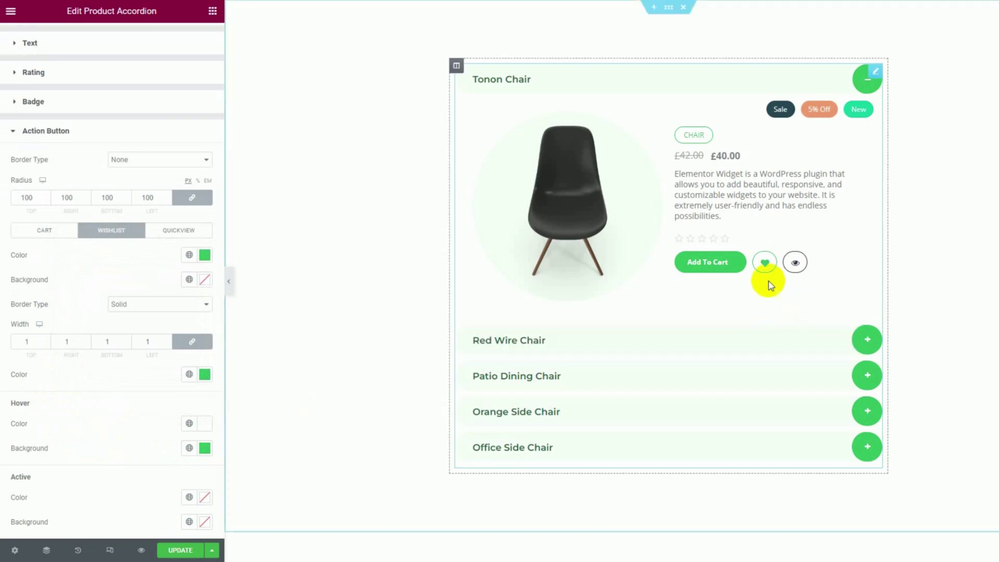
Make the quickview button's eye icon green.
click(167, 236)
scroll(194, 234, up, 3)
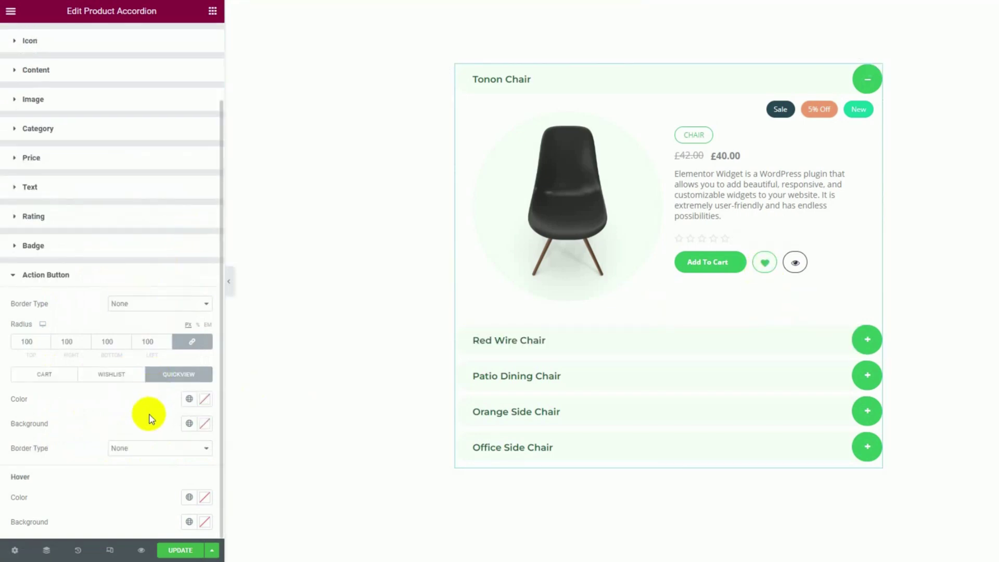
click(205, 424)
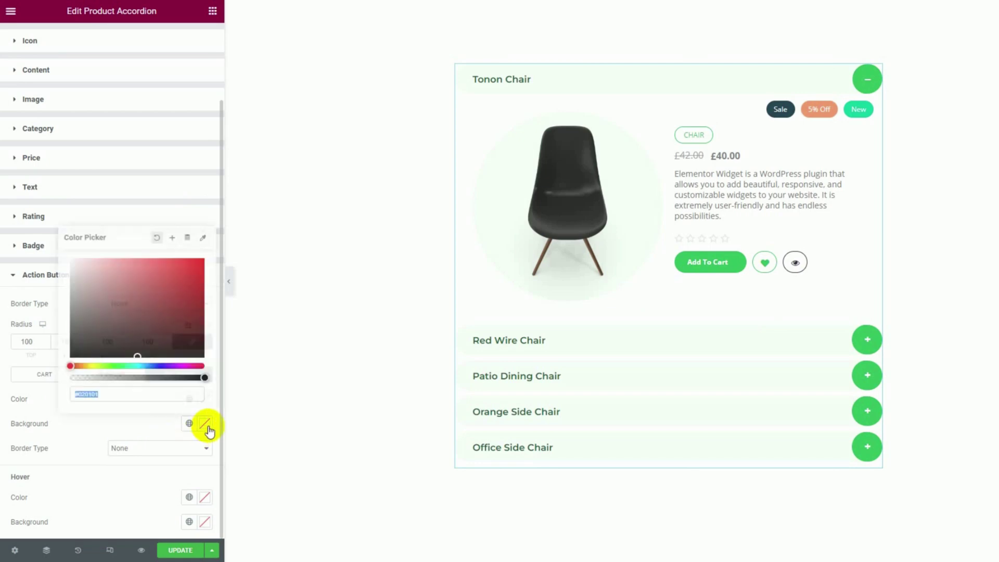
click(161, 417)
click(205, 399)
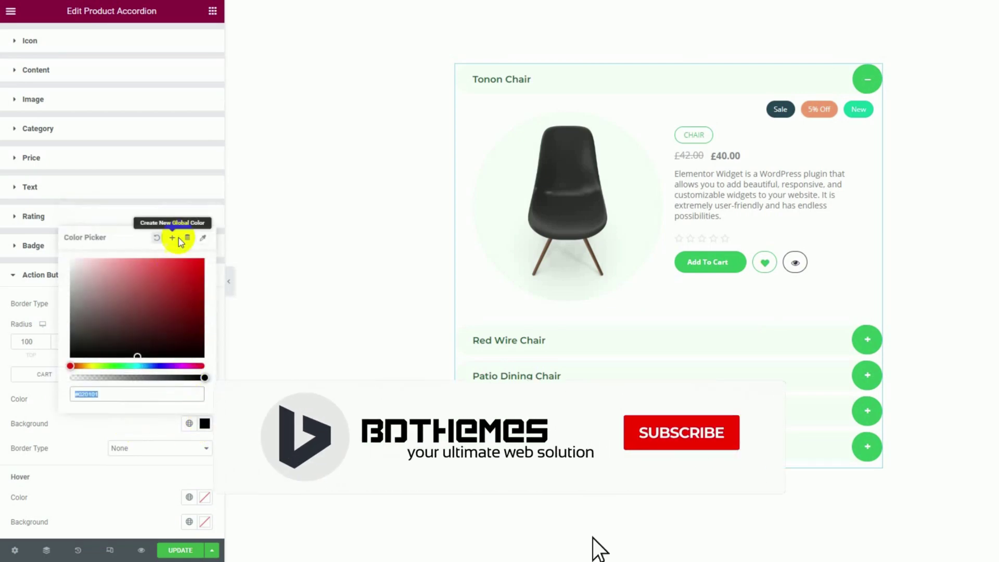
text(#0000ff)
click(204, 406)
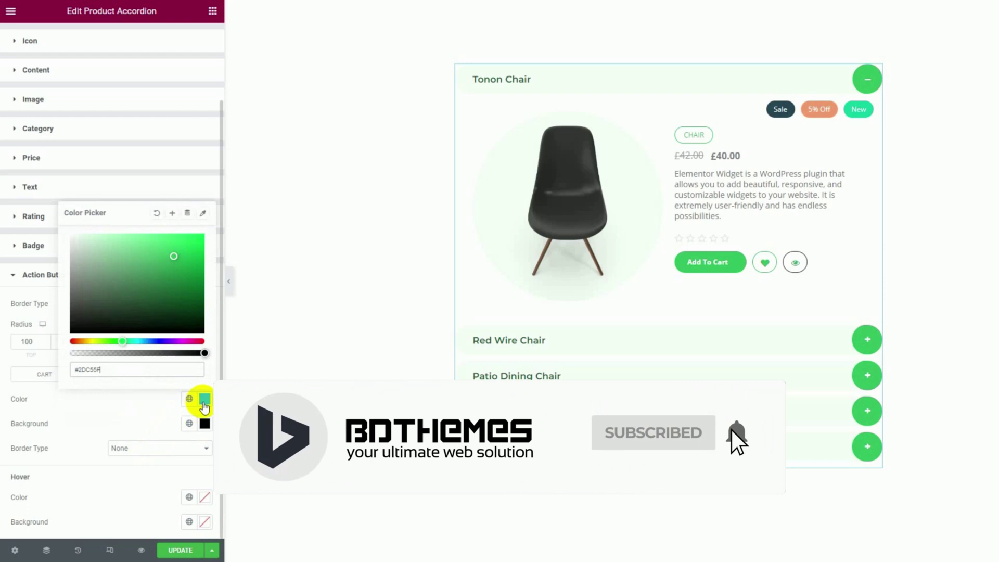
click(139, 412)
Give the quickview button a solid green border.
click(133, 448)
click(133, 473)
scroll(25, 418, down, 1)
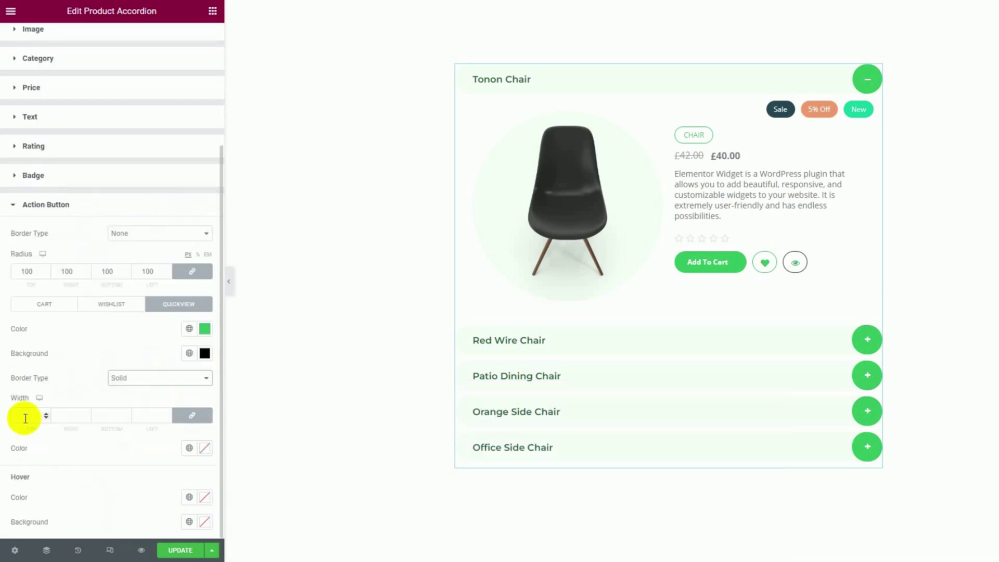
click(203, 448)
key(ctrl+v)
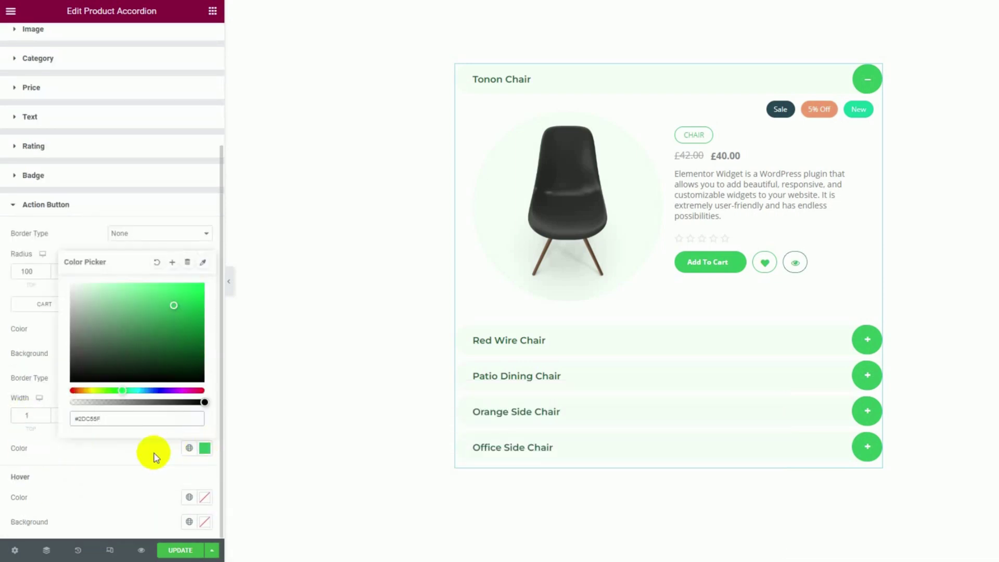
click(151, 454)
Set the quickview hover state to a green background with a white icon.
click(205, 523)
key(ctrl+v)
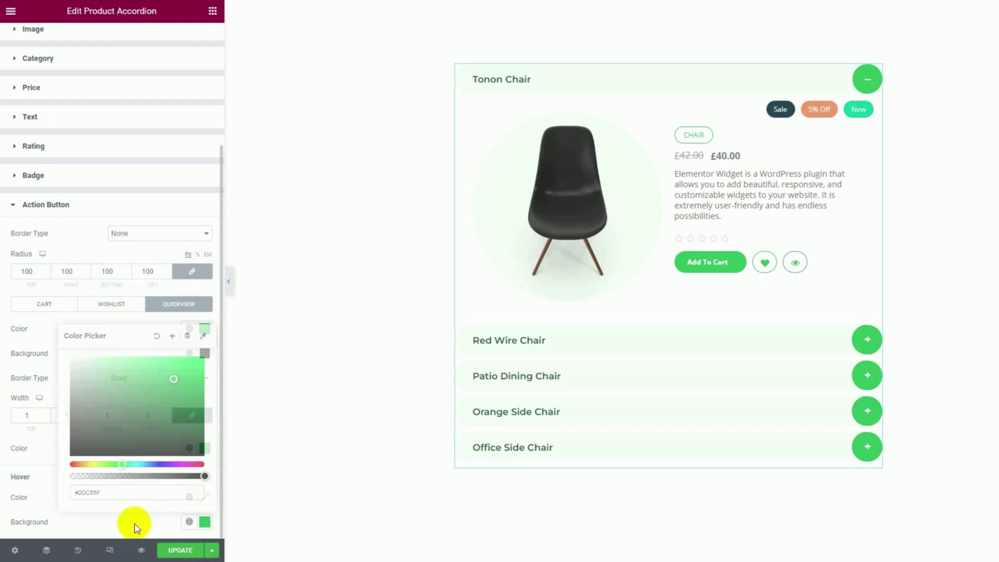
click(134, 524)
click(205, 497)
drag(99, 356, 11, 301)
click(10, 301)
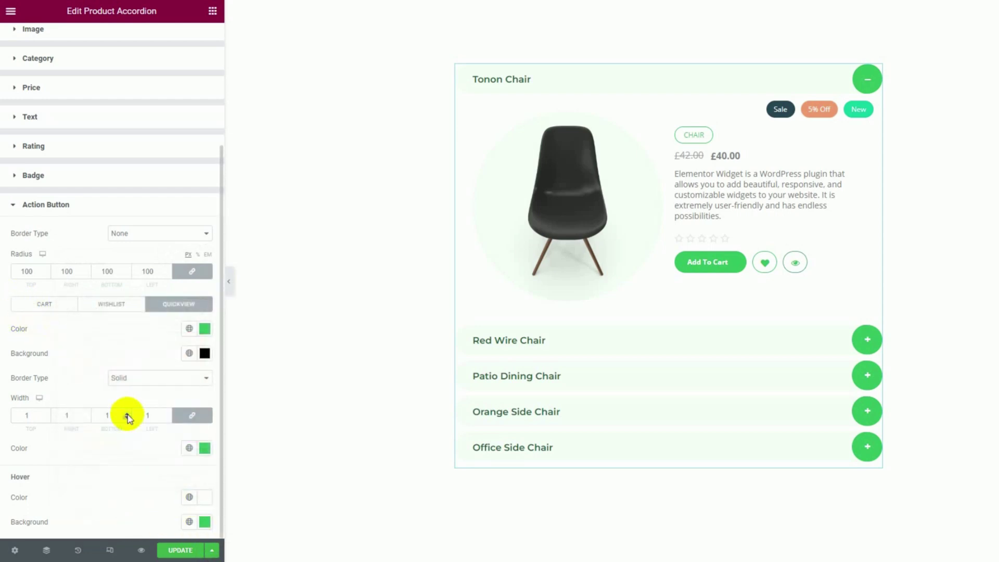